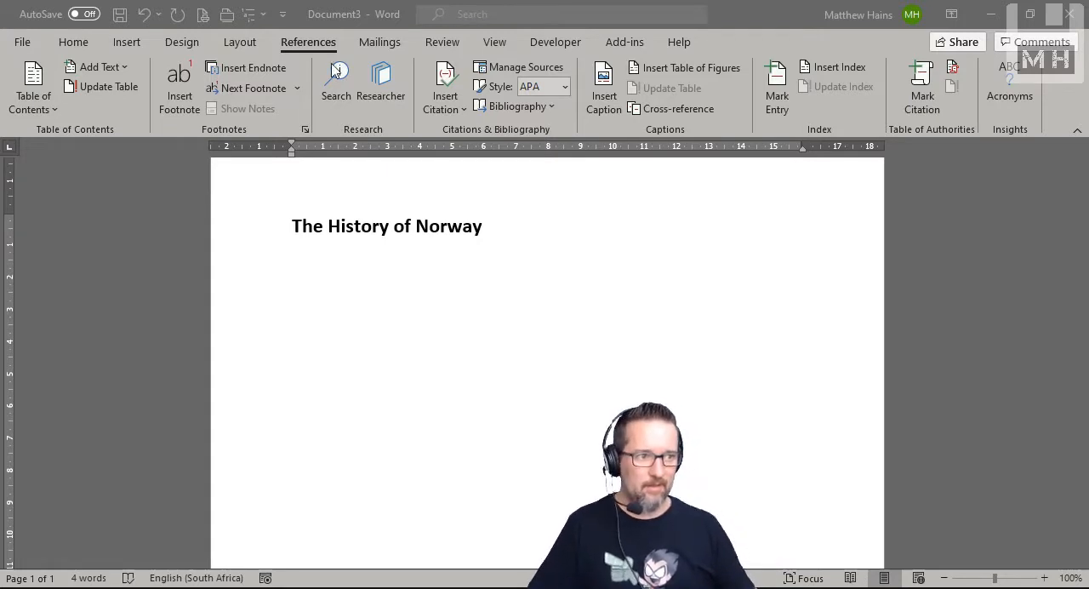
Step: Add the line "All about Norway" beneath the heading and start a new paragraph below it
left_click(308, 40)
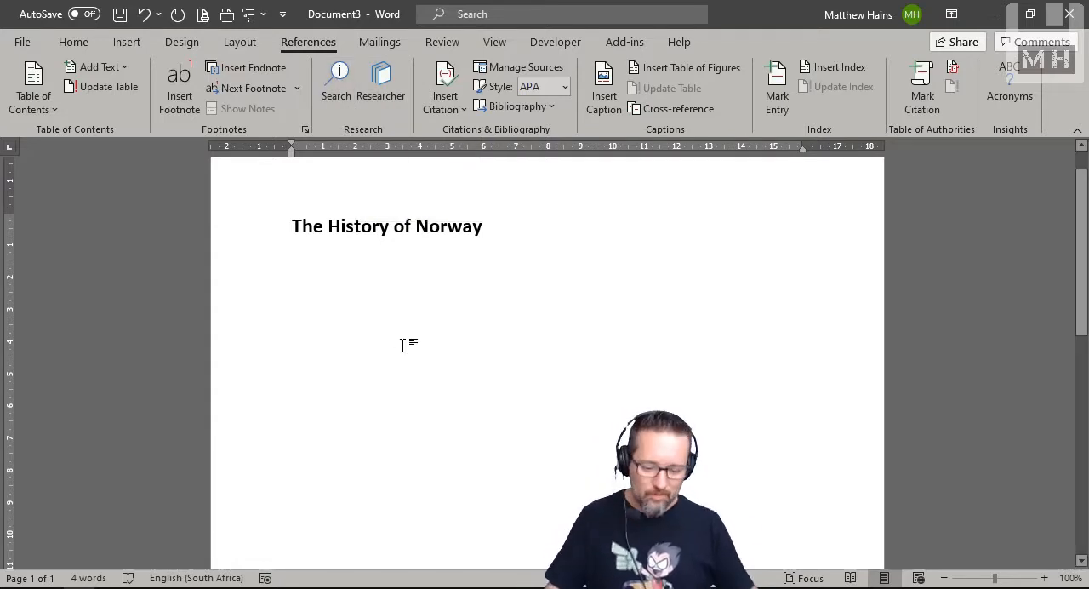
type("All about Norway")
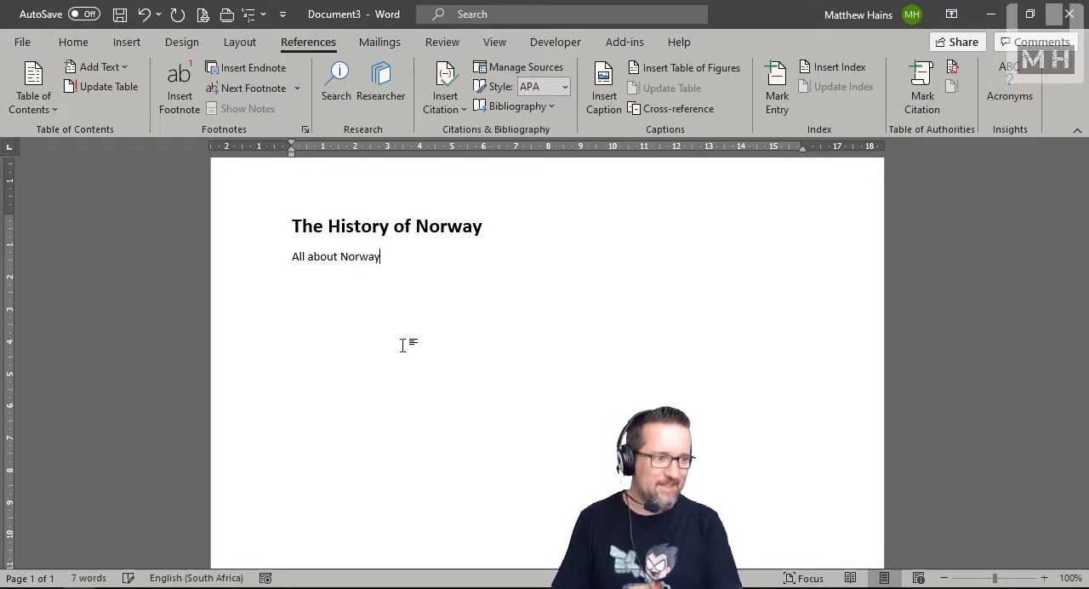
key("Return")
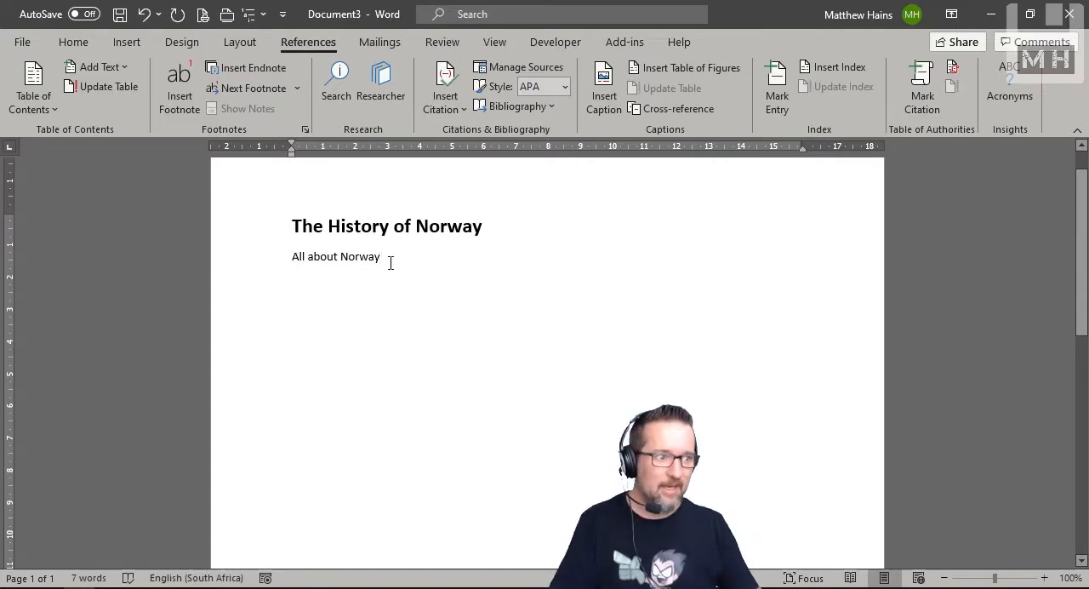
Step: Run a reference Search on the document text "All about Norway" and browse the results
left_click_drag(391, 261, 293, 264)
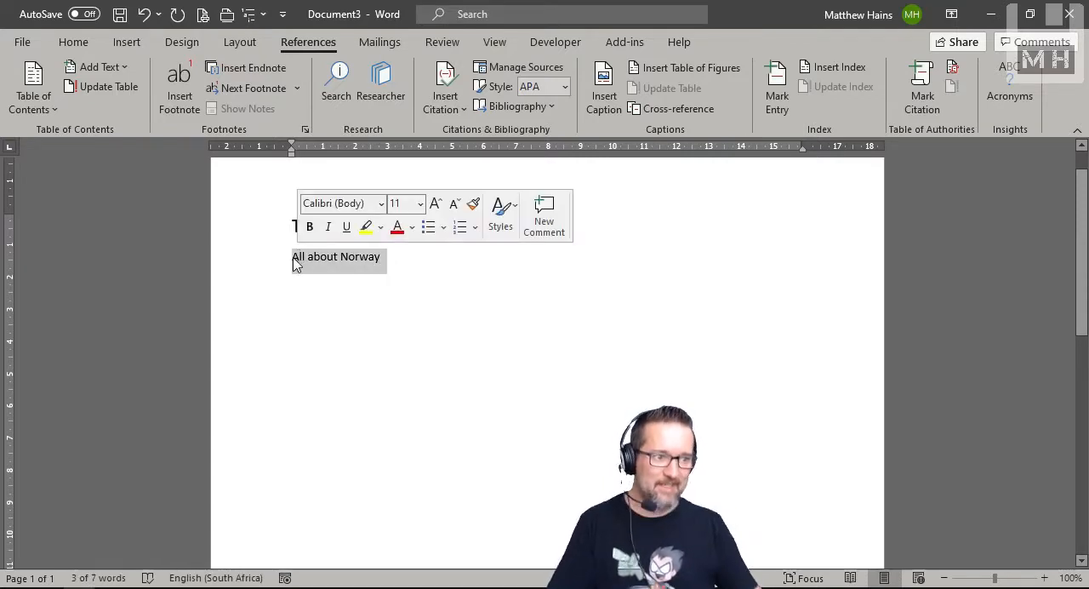
left_click(337, 85)
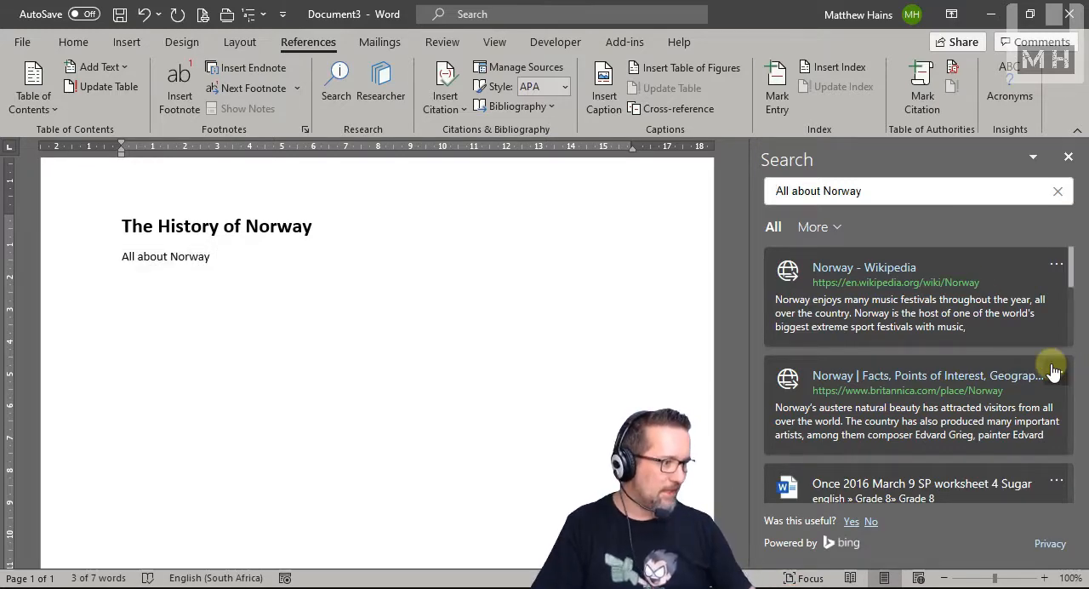
scroll(1053, 371, "down", 5)
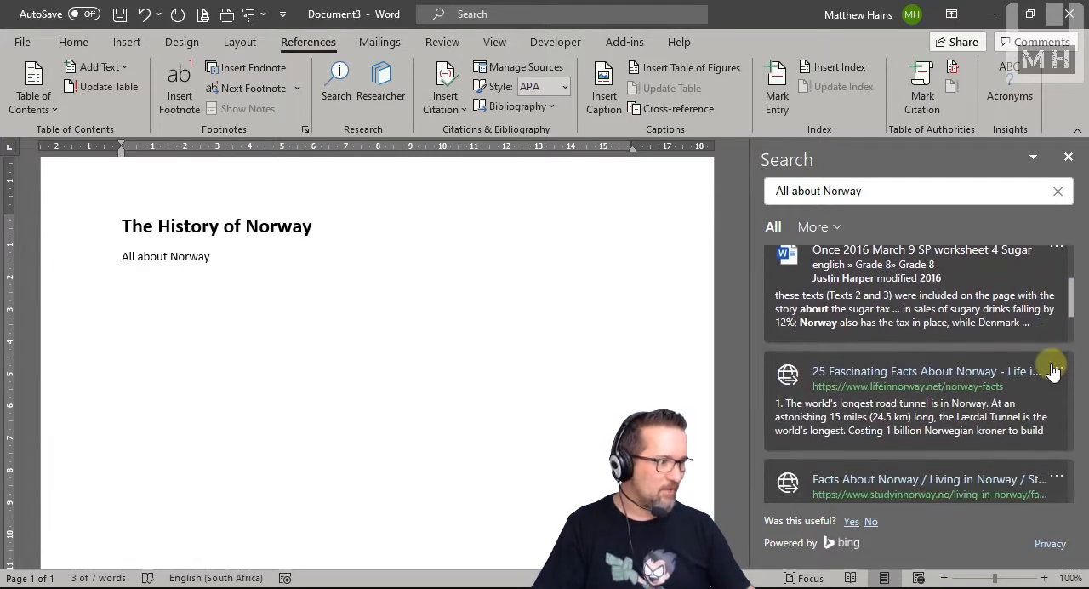
scroll(1053, 372, "down", 4)
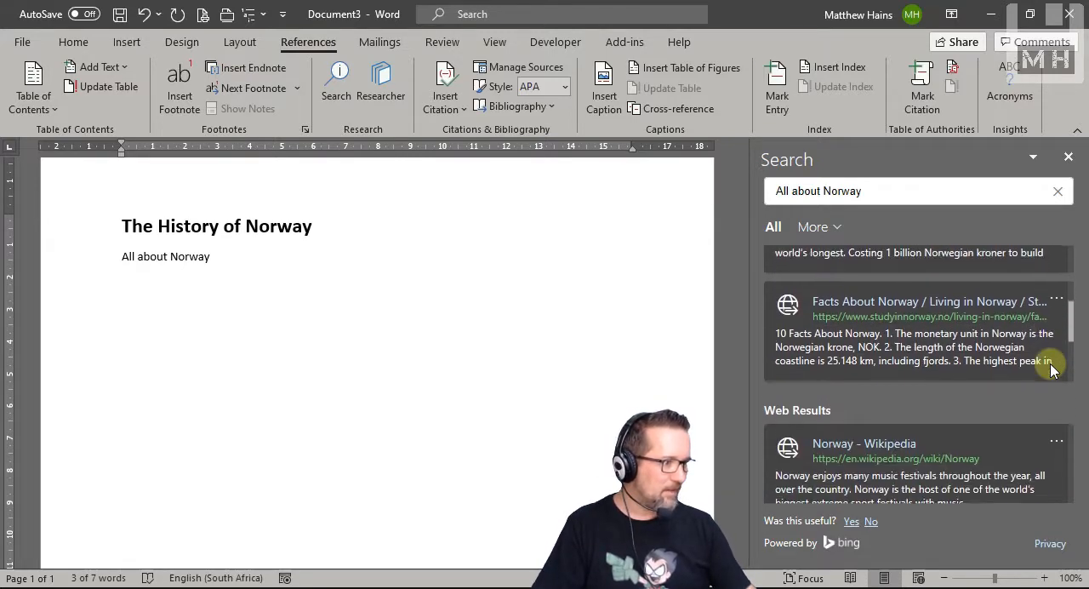
scroll(1053, 370, "down", 1)
scroll(1053, 371, "up", 1)
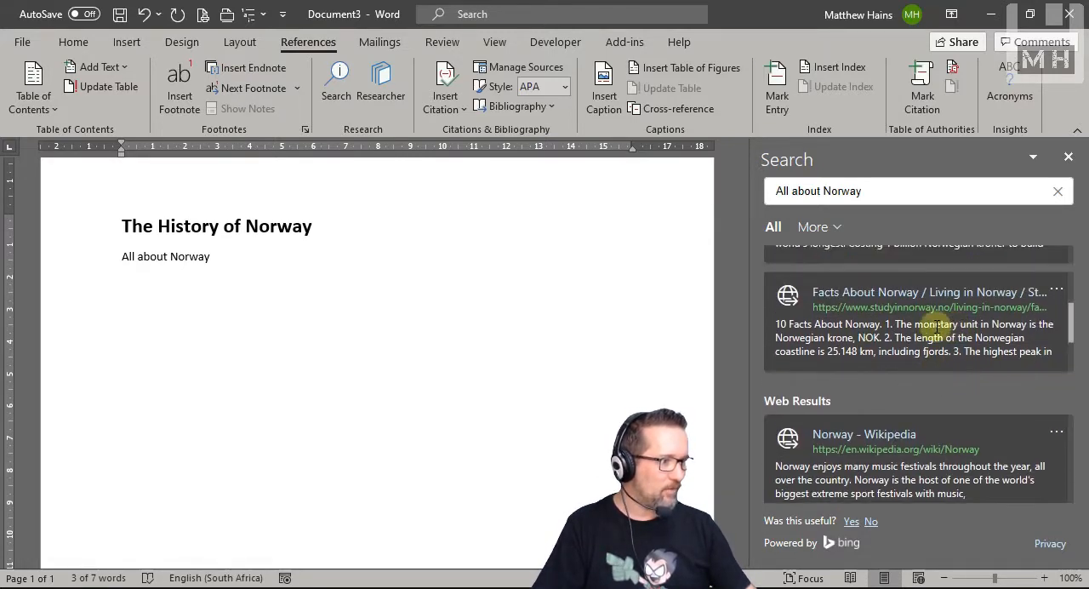
Step: Open the "Facts About Norway" result from studyinnorway.no in the browser, look over the page, and return to the Word document
left_click(855, 296)
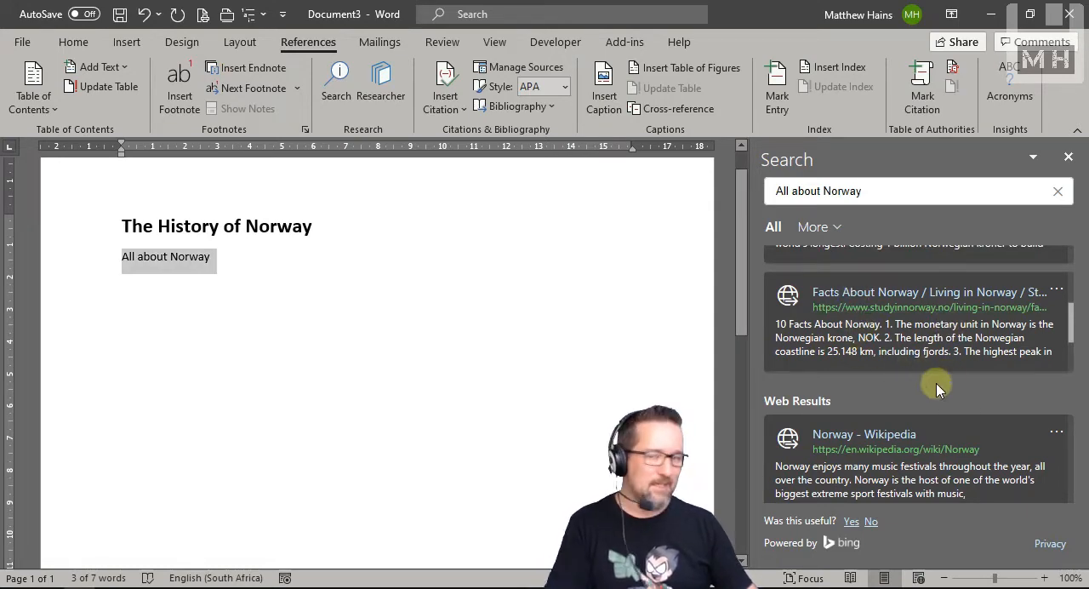
left_click(936, 294)
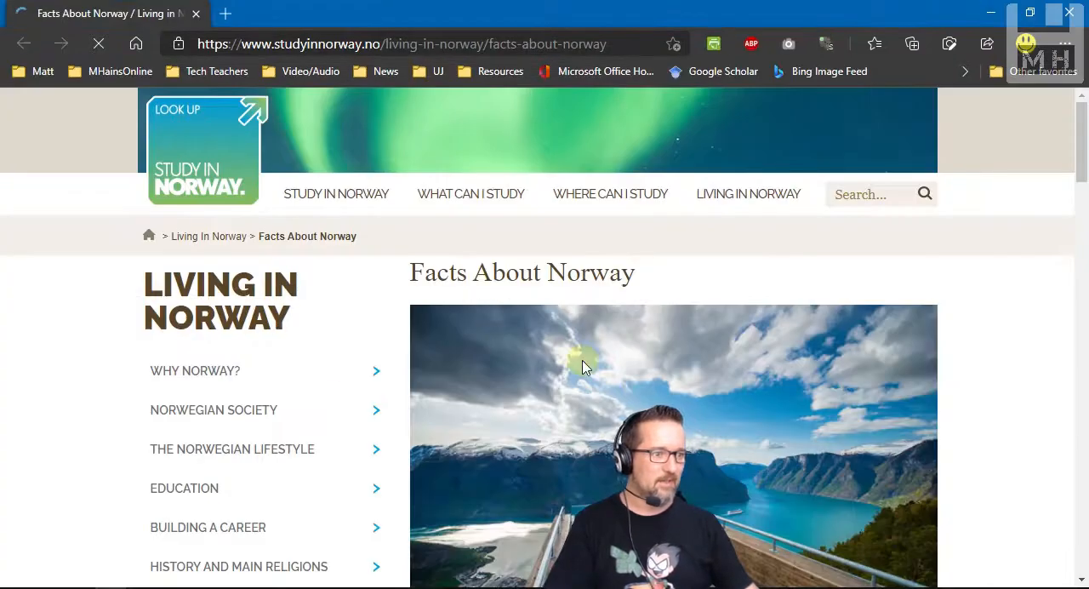
scroll(71, 425, "down", 2)
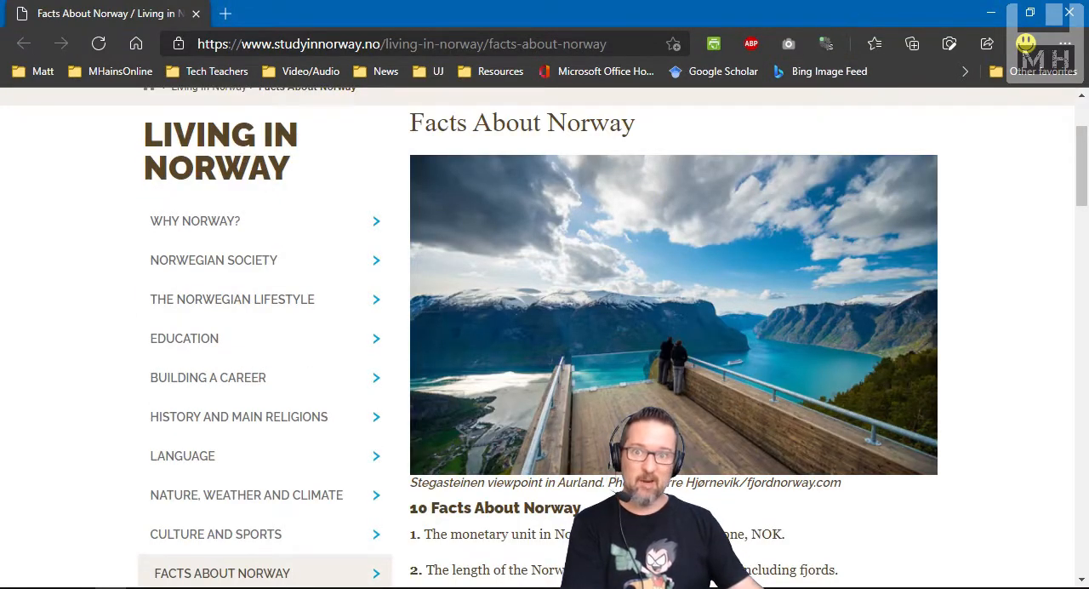
key("alt+Tab")
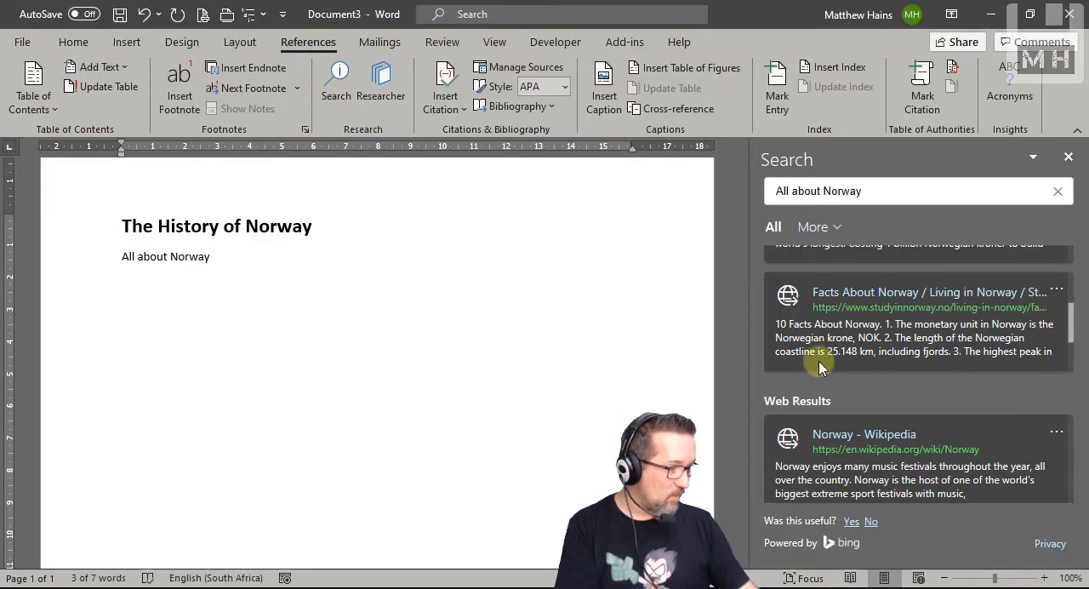
left_click(799, 341)
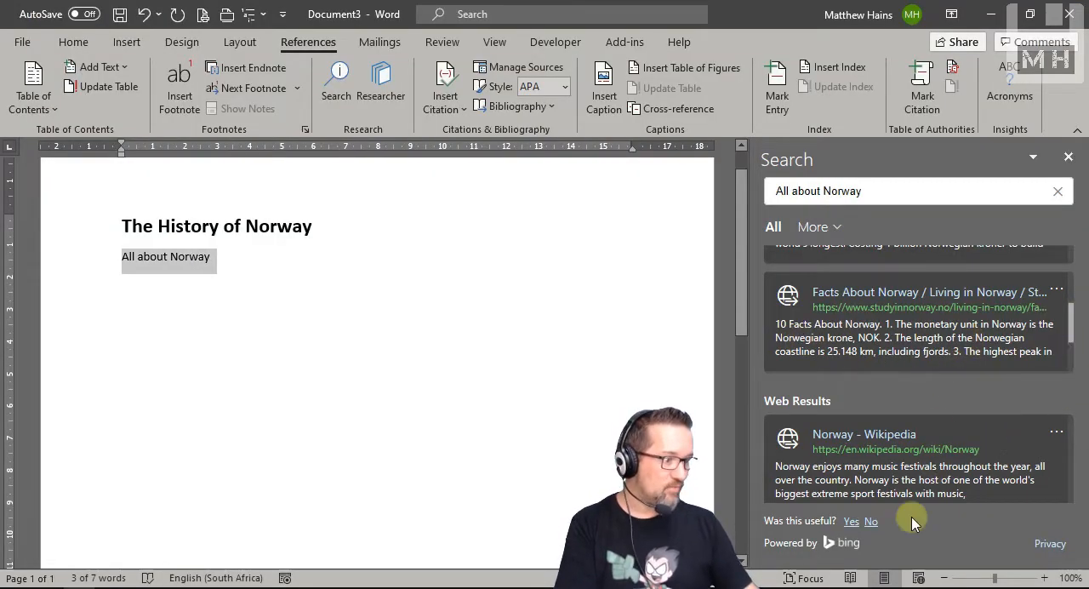
scroll(893, 493, "up", 1)
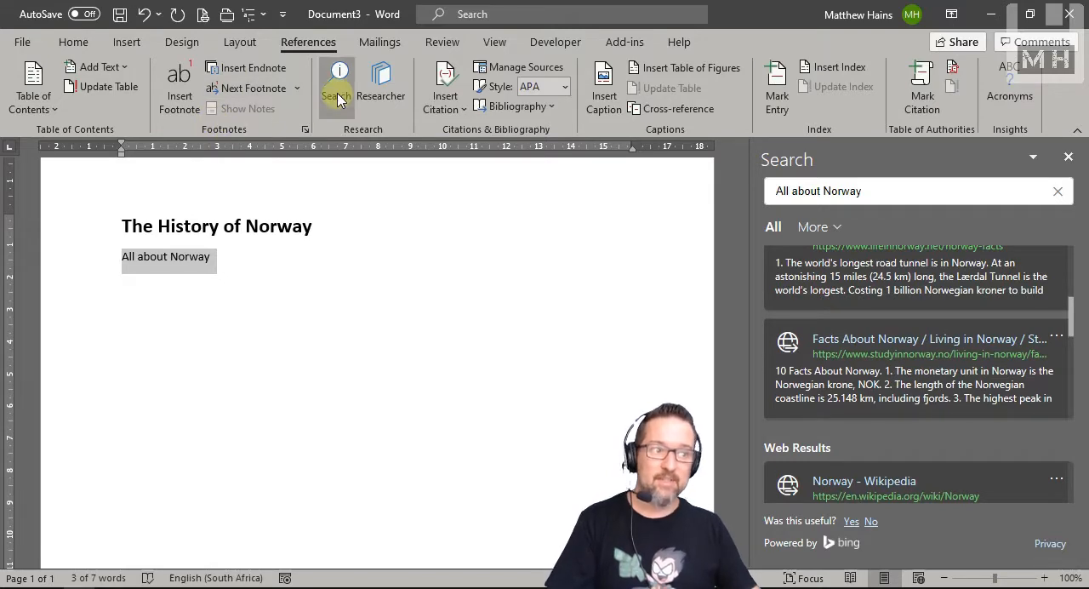
scroll(1070, 311, "down", 1)
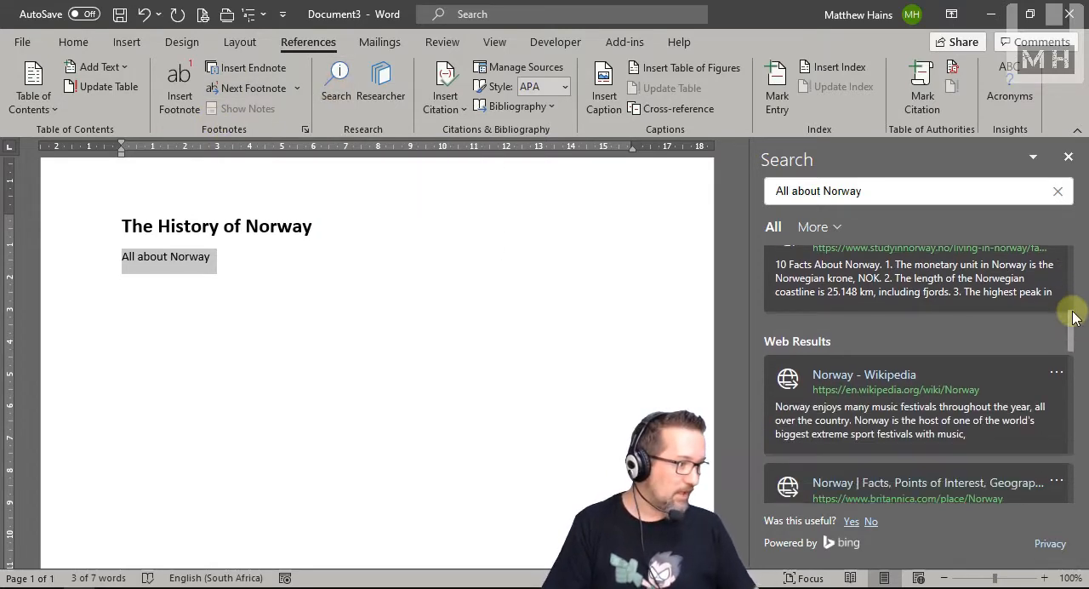
left_click(1054, 374)
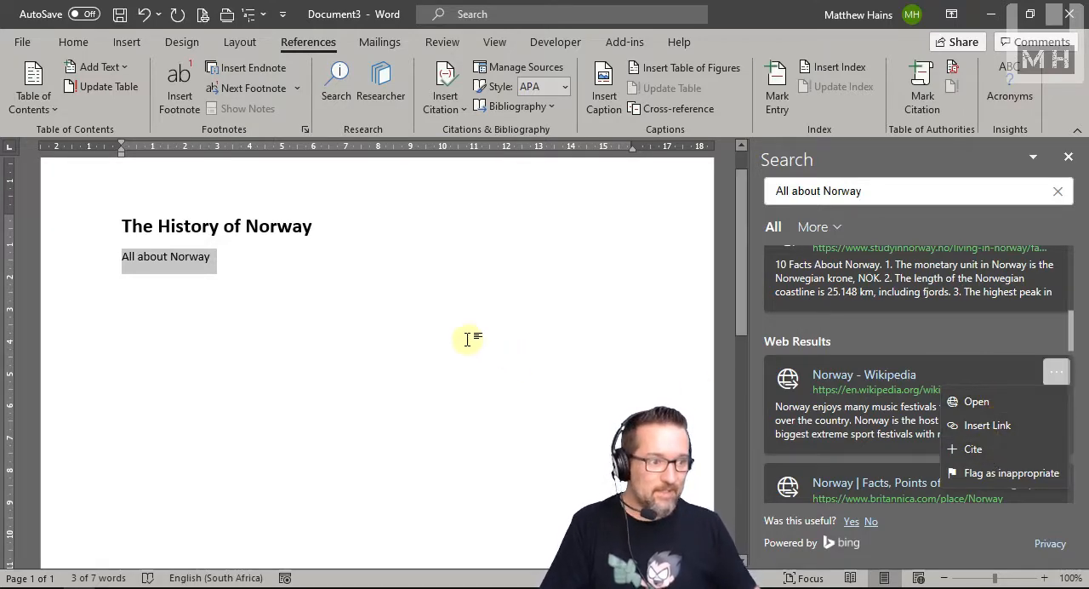
Step: Insert a link and a citation for the first "Norway - Wikipedia" result below the "All about Norway" line
left_click(297, 286)
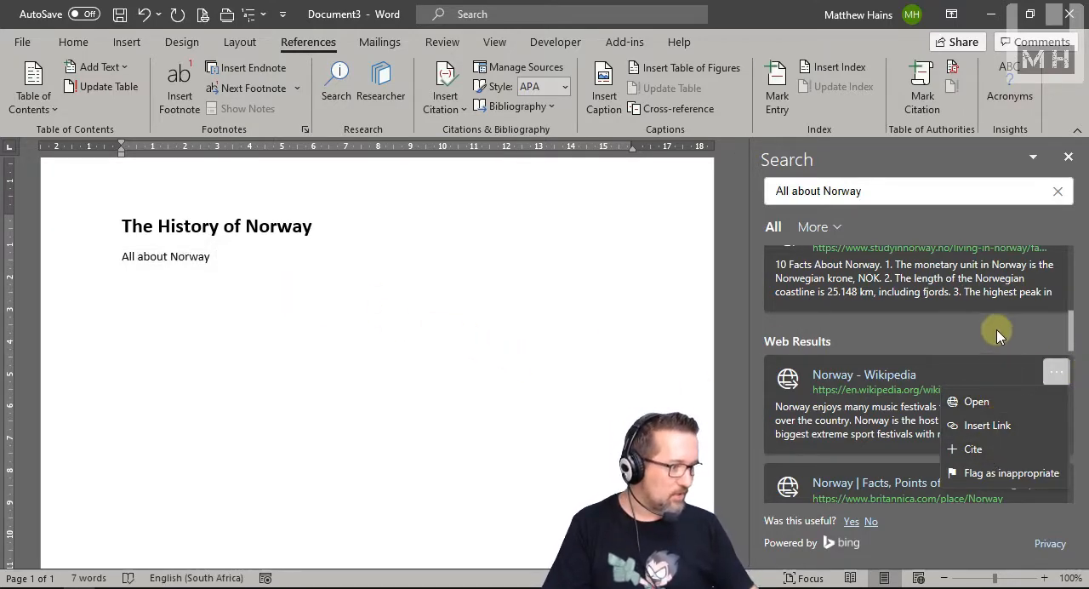
scroll(1074, 330, "up", 3)
left_click_drag(1077, 322, 1079, 299)
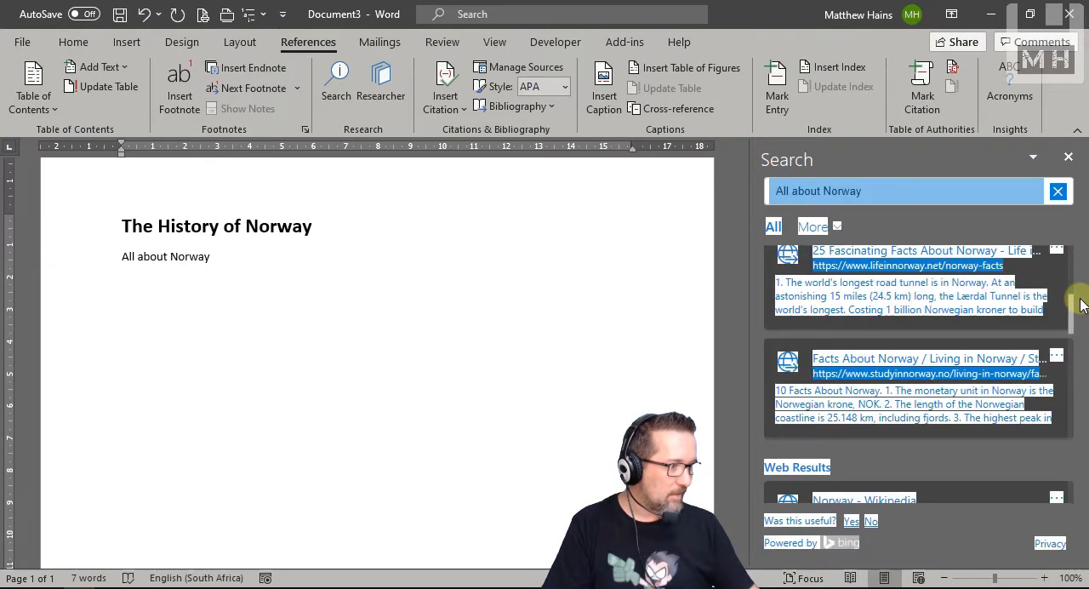
left_click(1067, 383)
scroll(1068, 389, "up", 5)
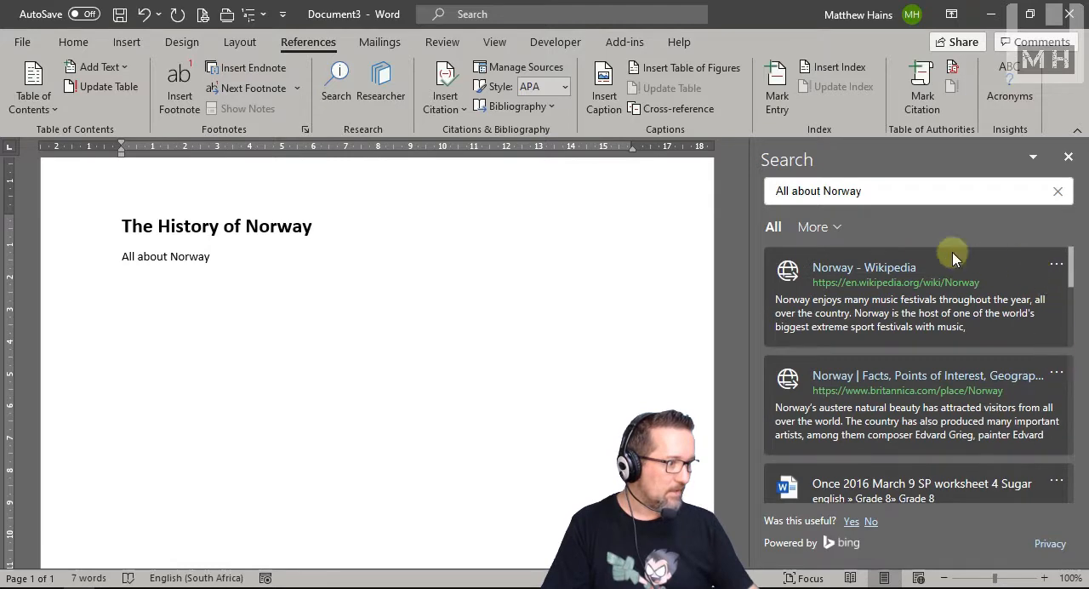
left_click(1055, 267)
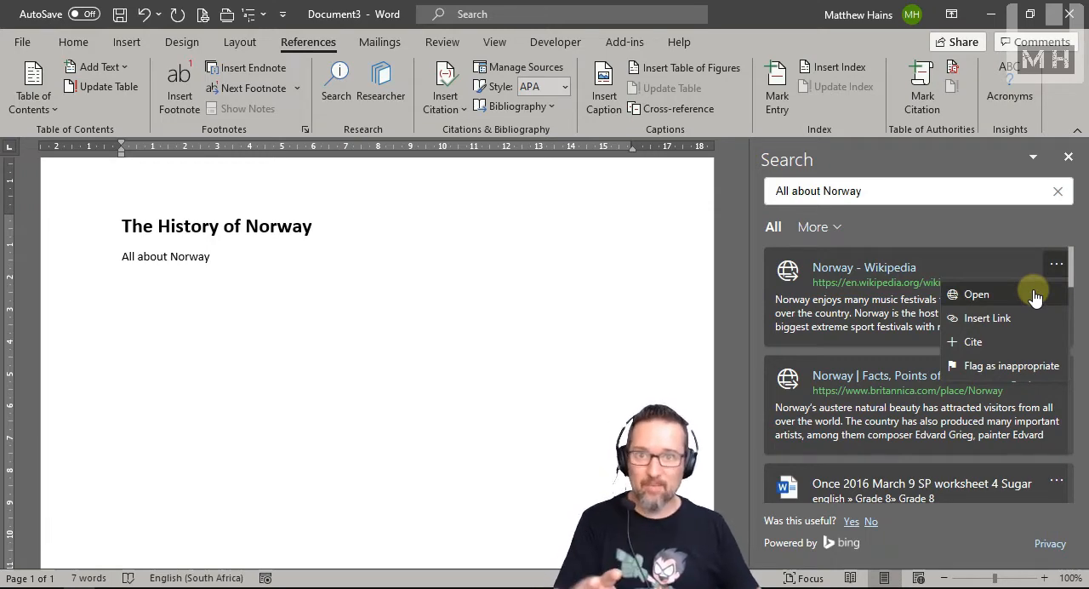
left_click(1019, 317)
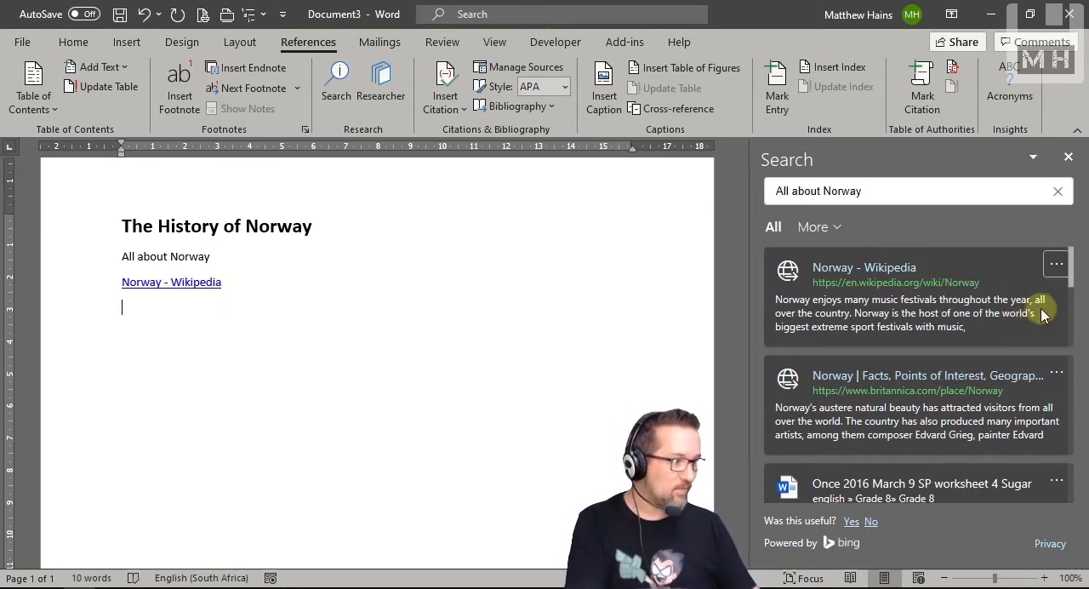
left_click(1055, 267)
left_click(1022, 344)
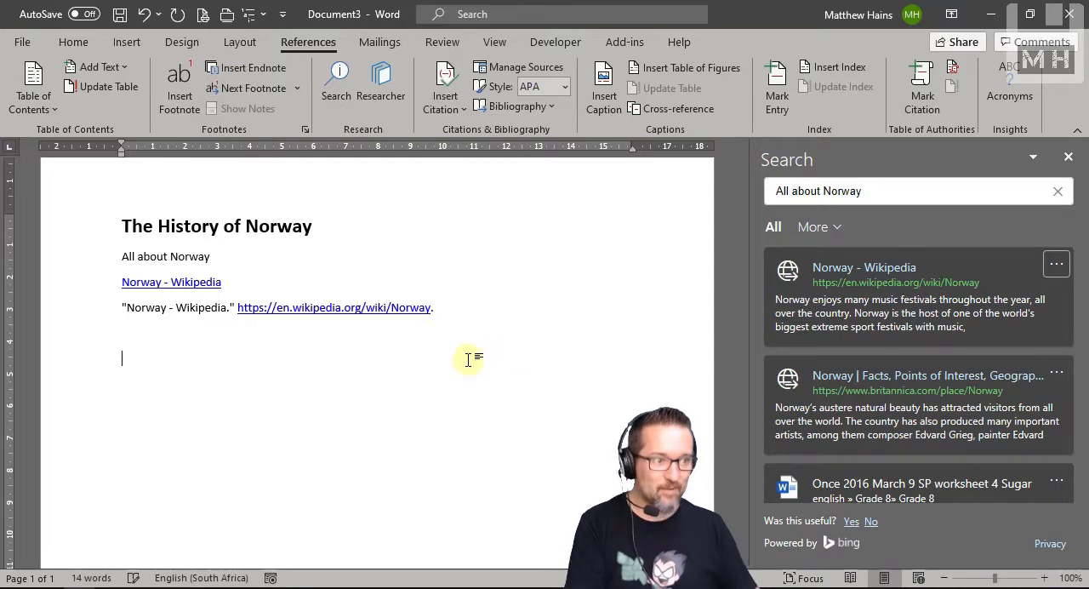
Step: Insert a link and a citation for the "25 Fascinating Facts About Norway" result below the Wikipedia citation, and close the search results
scroll(970, 400, "down", 3)
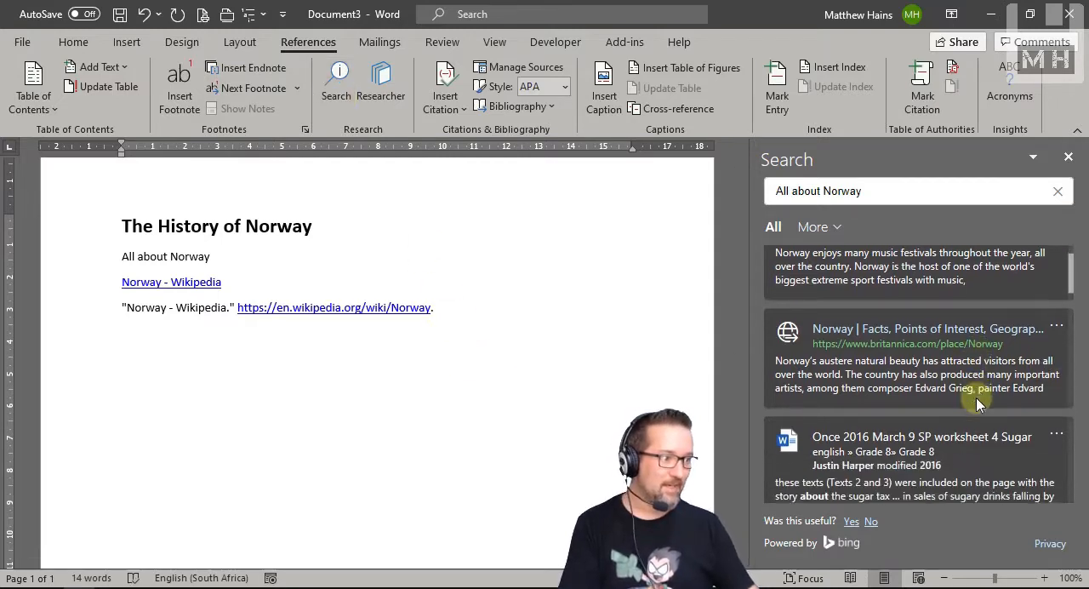
scroll(967, 406, "down", 10)
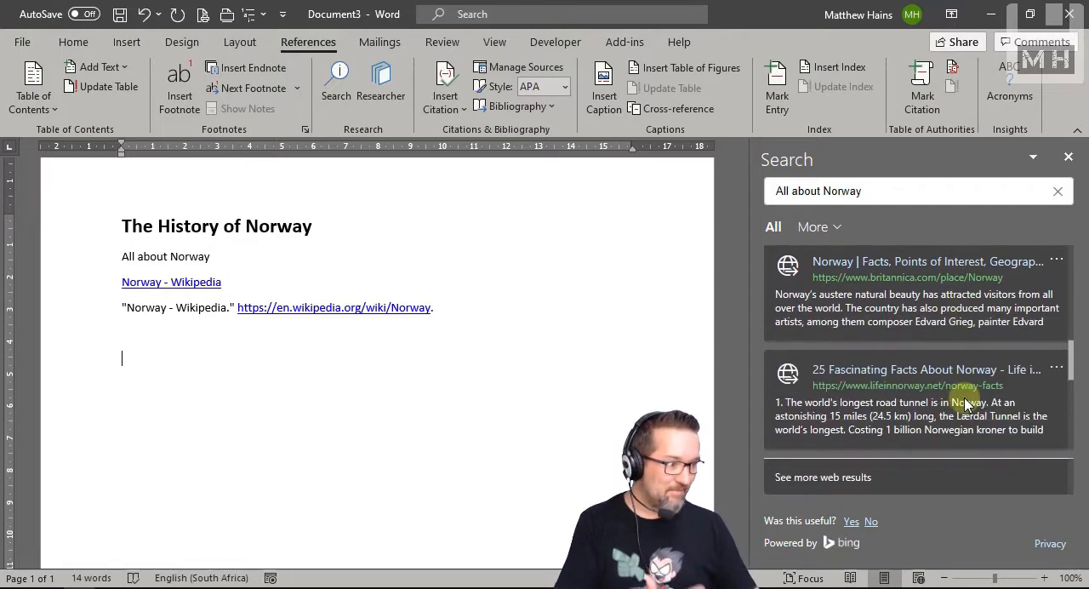
scroll(965, 404, "down", 1)
left_click(1055, 321)
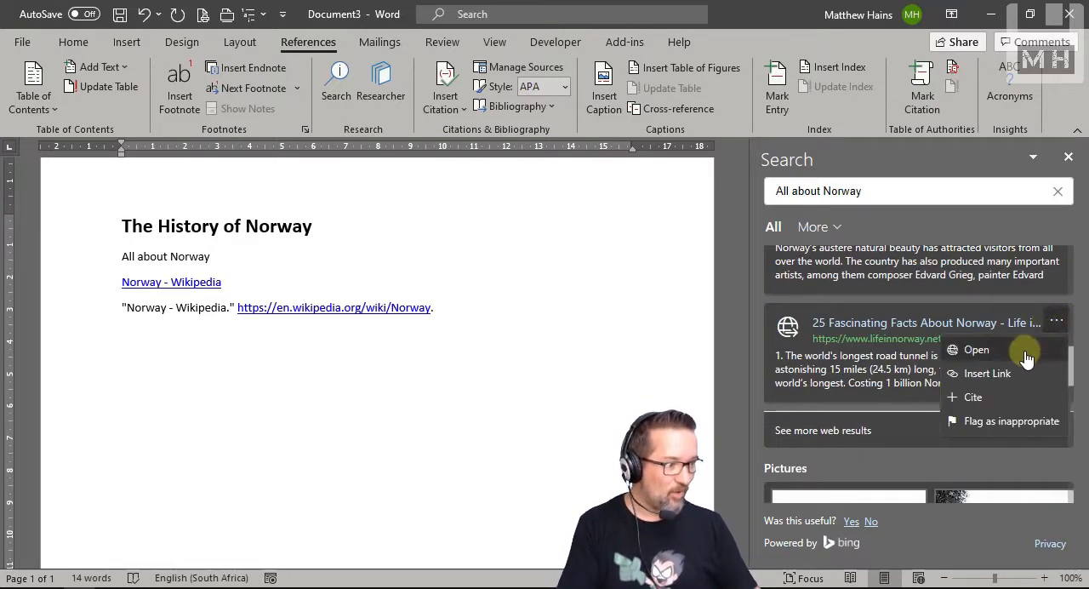
left_click(1010, 371)
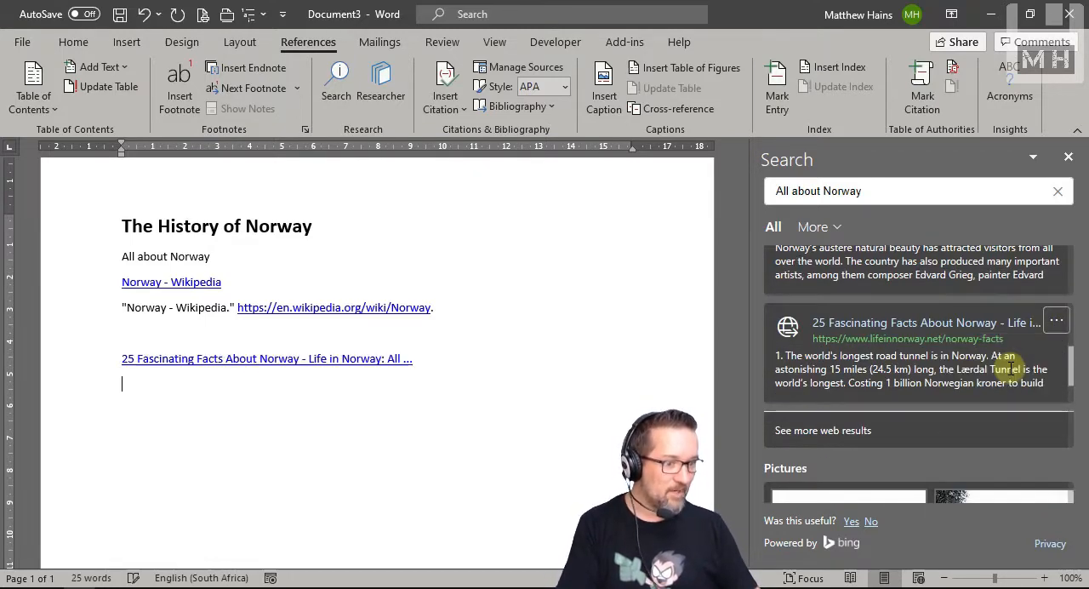
left_click(1056, 322)
left_click(974, 396)
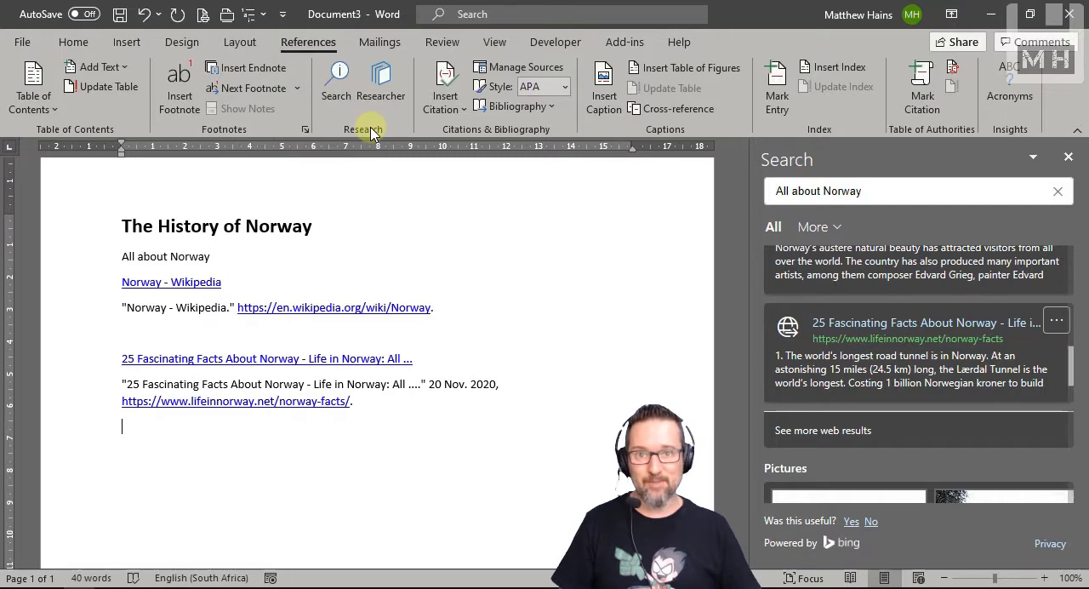
scroll(408, 489, "down", 1)
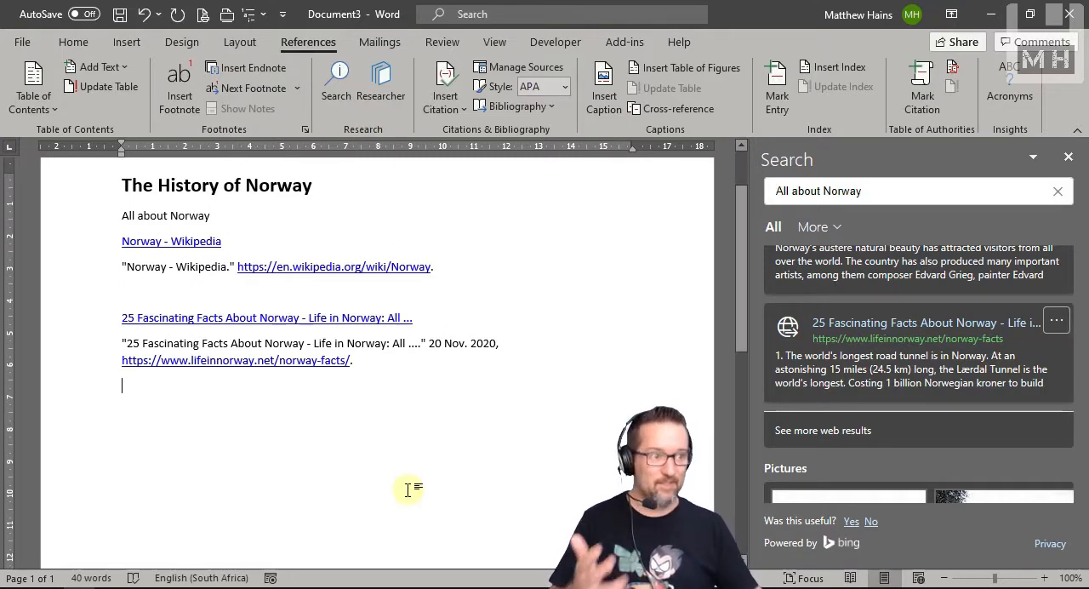
left_click(1069, 157)
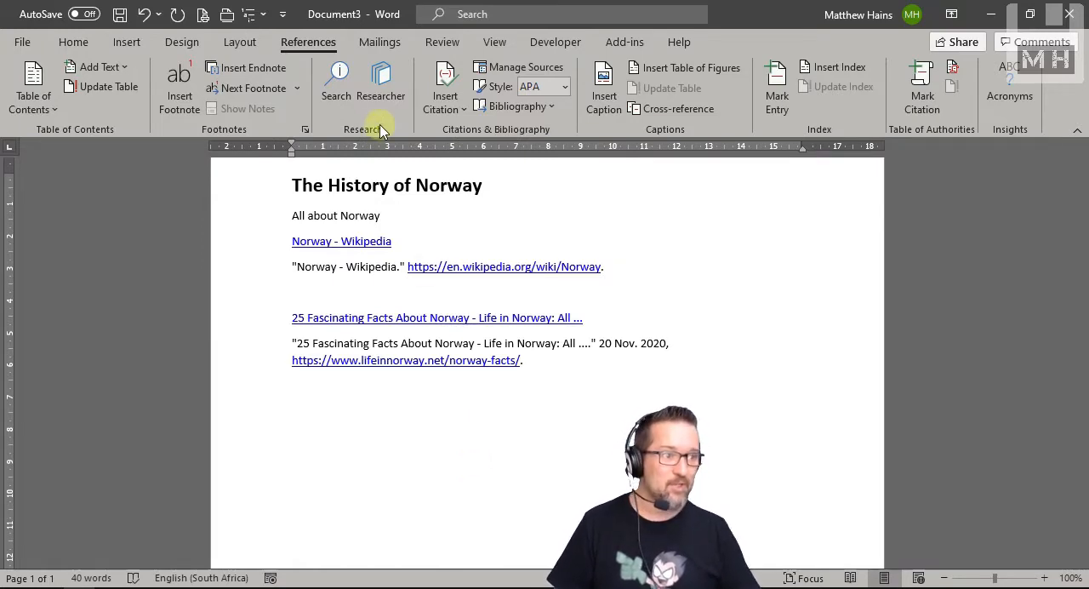
Step: Search Researcher for "norway", browse the topics and sources, and open the Norway topic
left_click(381, 89)
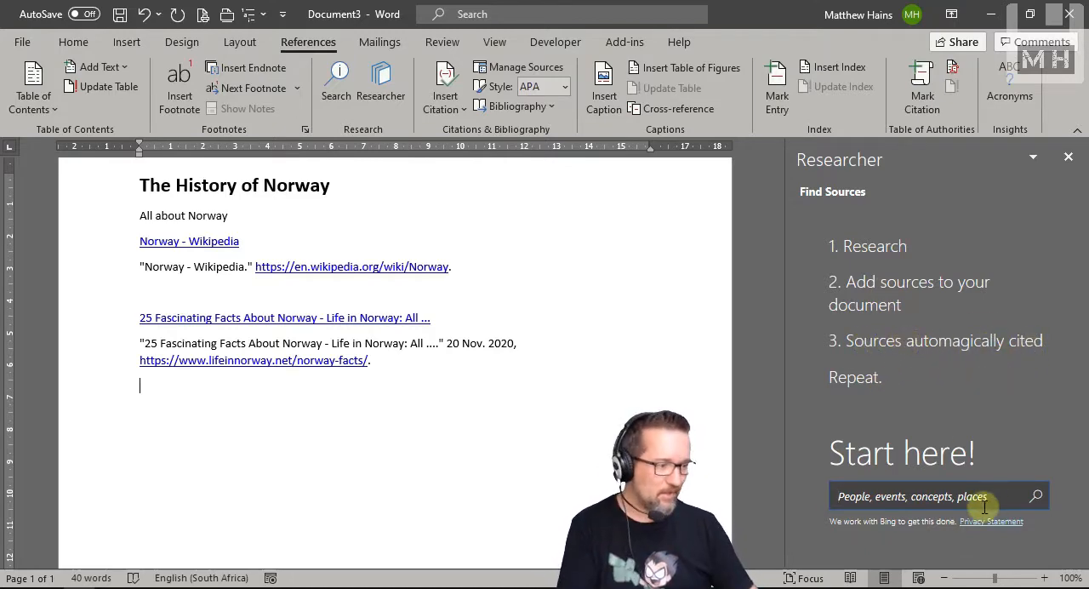
type("norway")
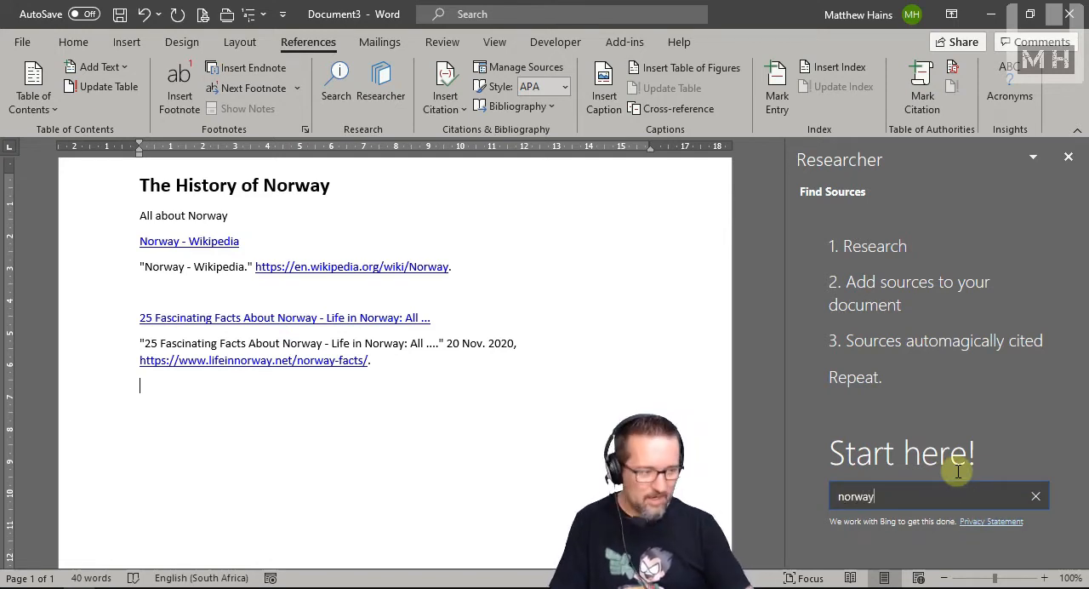
key("Return")
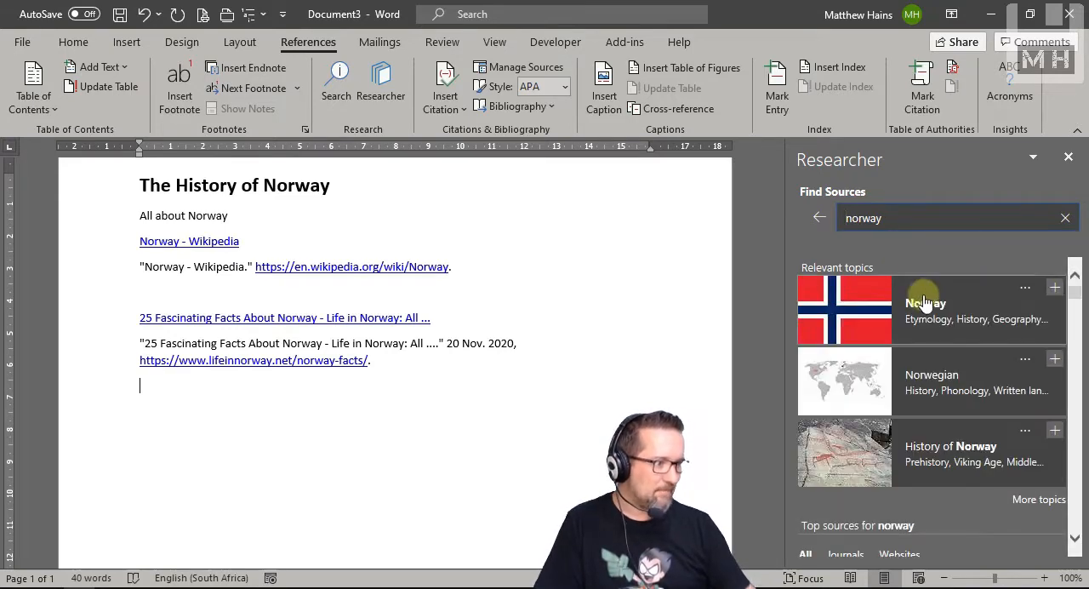
scroll(941, 502, "down", 2)
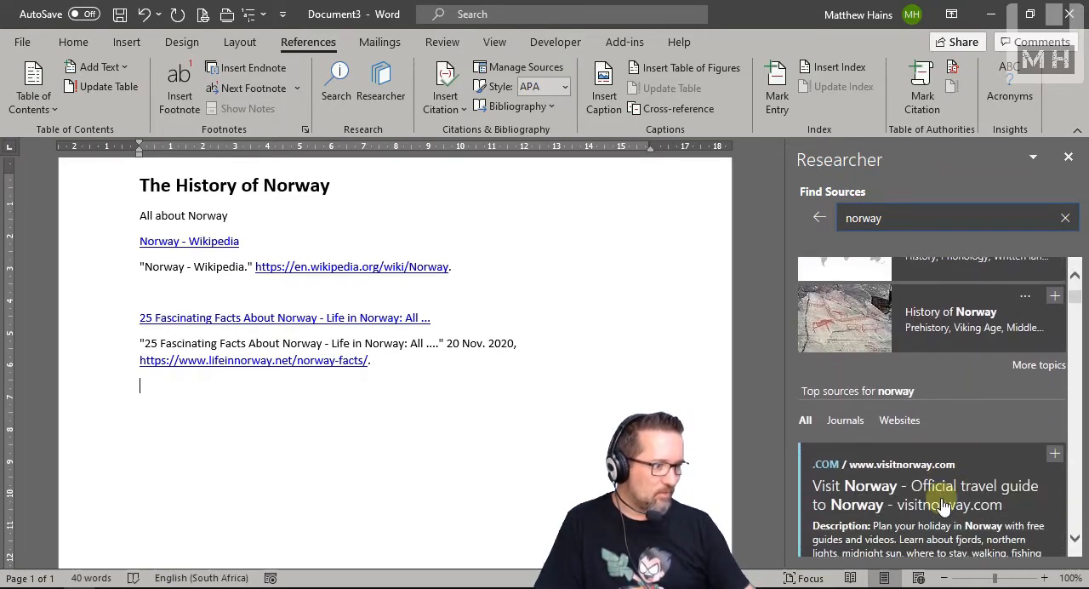
scroll(941, 504, "down", 1)
scroll(978, 443, "up", 3)
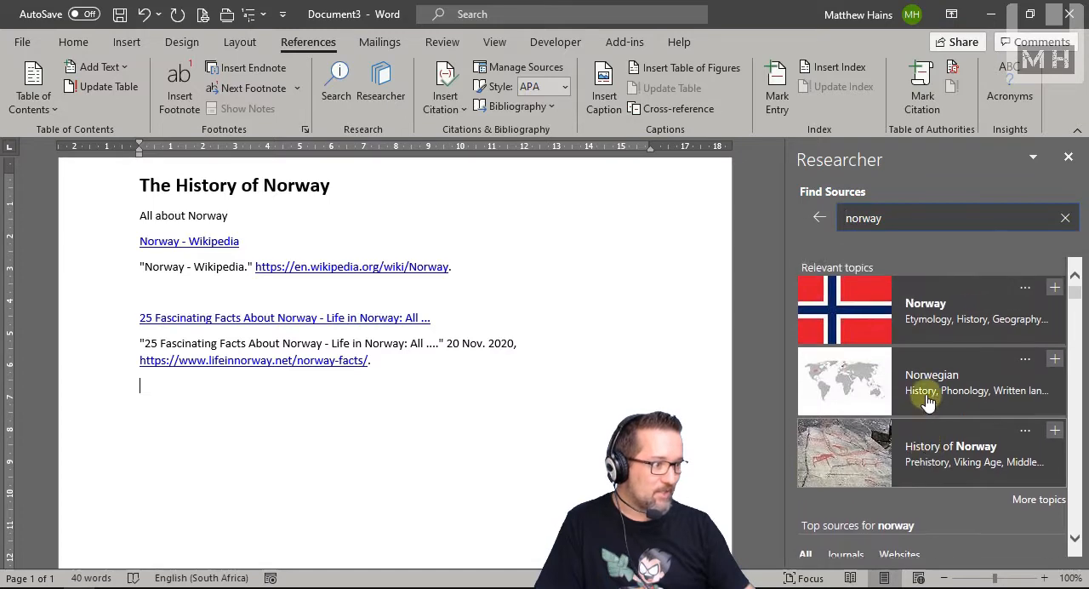
left_click(933, 306)
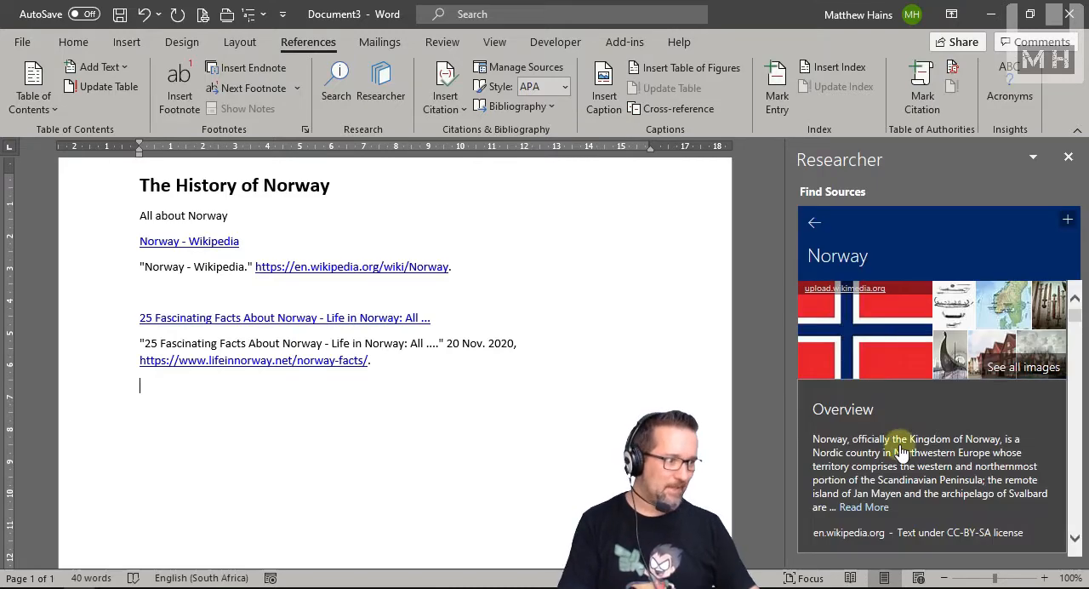
Step: Expand the full overview of the Norway topic in Researcher and add the topic to the document as a heading
scroll(901, 451, "down", 1)
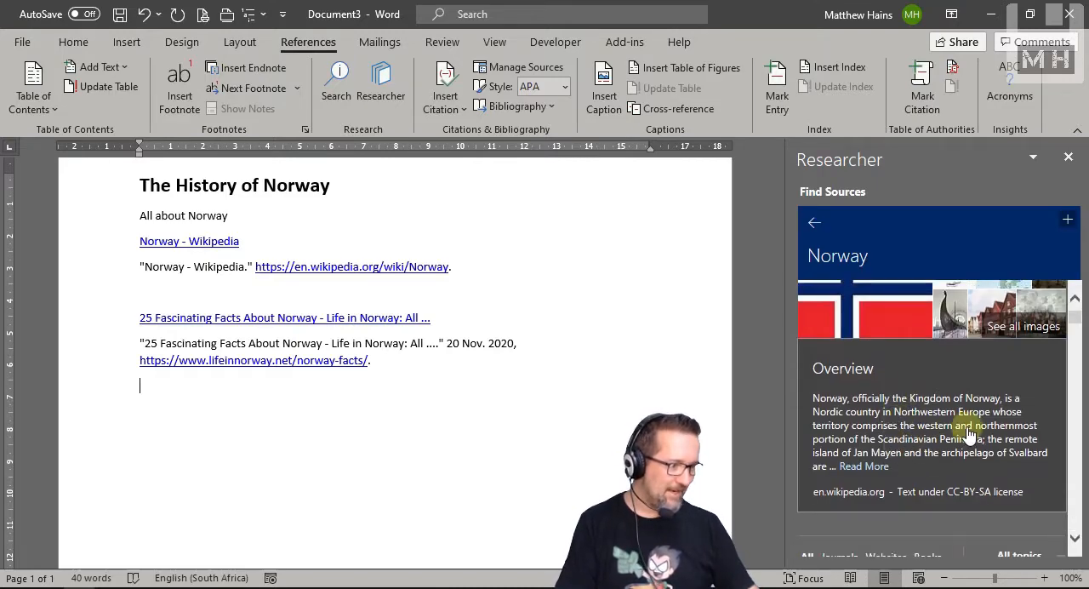
left_click(865, 466)
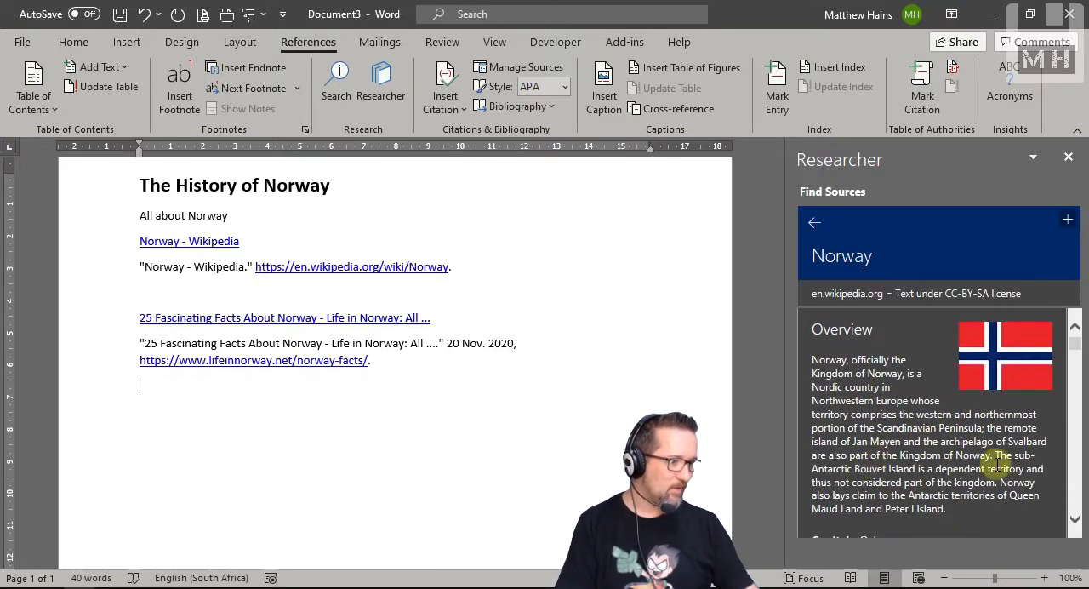
scroll(978, 464, "down", 1)
scroll(851, 464, "up", 1)
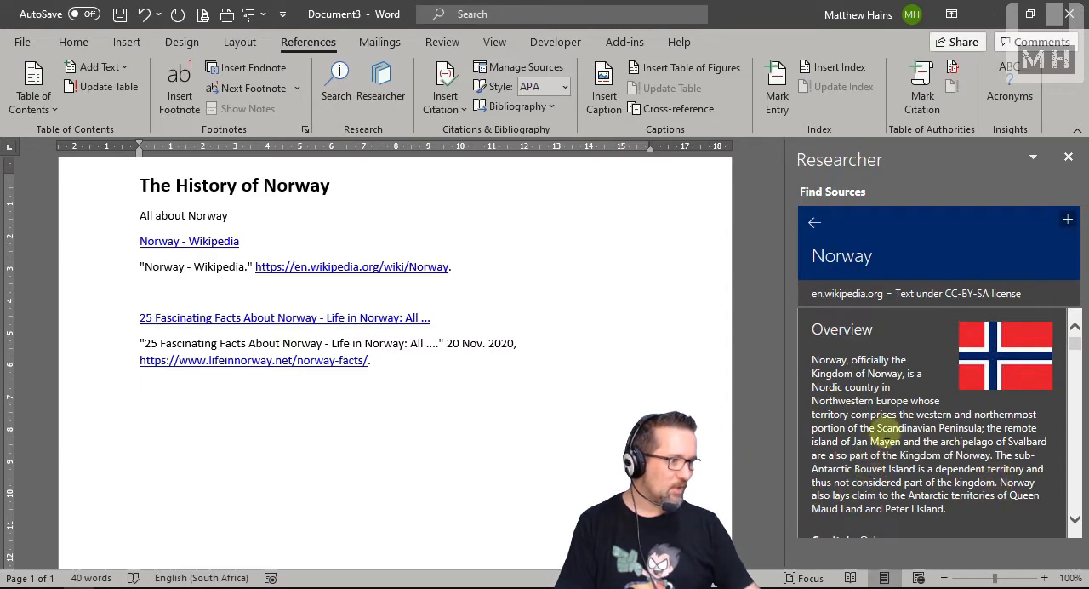
left_click(1066, 223)
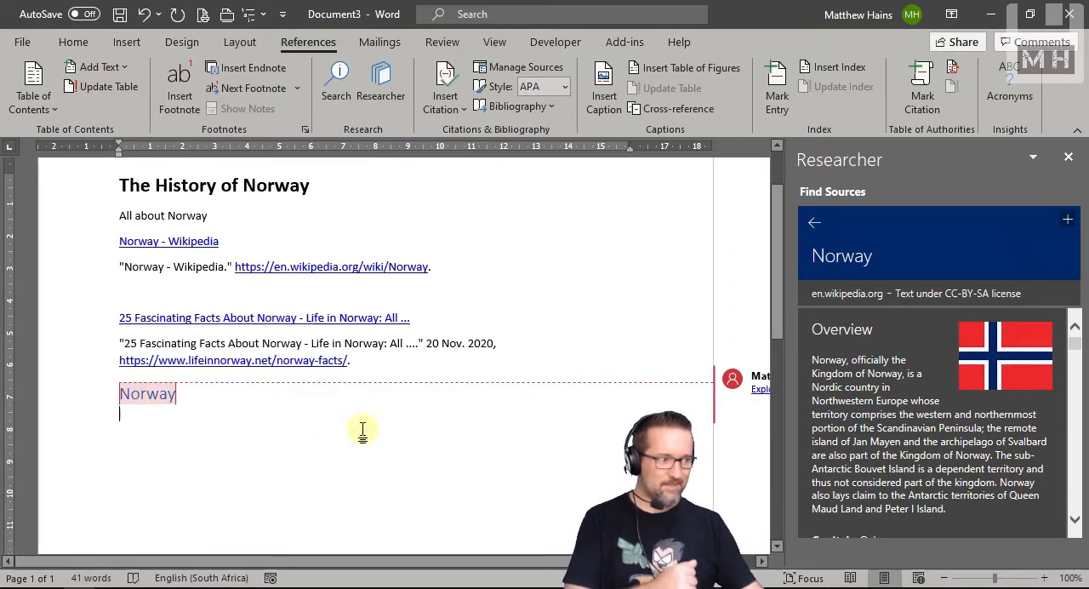
Step: Add the topic's whole overview paragraph with a citation below the Norway heading, and create a bibliography
scroll(360, 432, "down", 1)
scroll(987, 409, "down", 1)
scroll(983, 413, "up", 1)
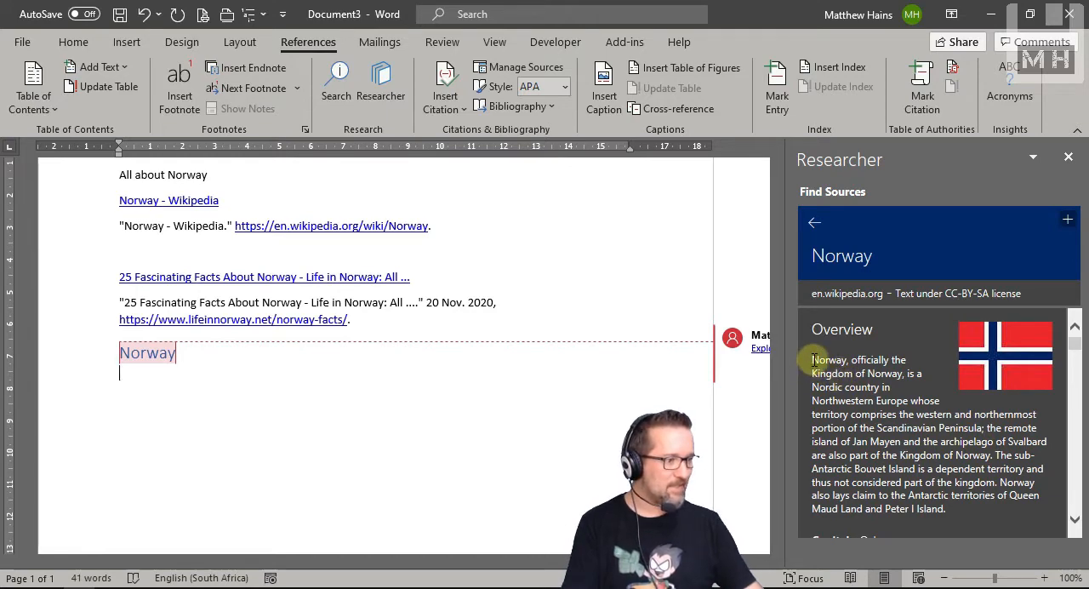
left_click_drag(810, 359, 950, 505)
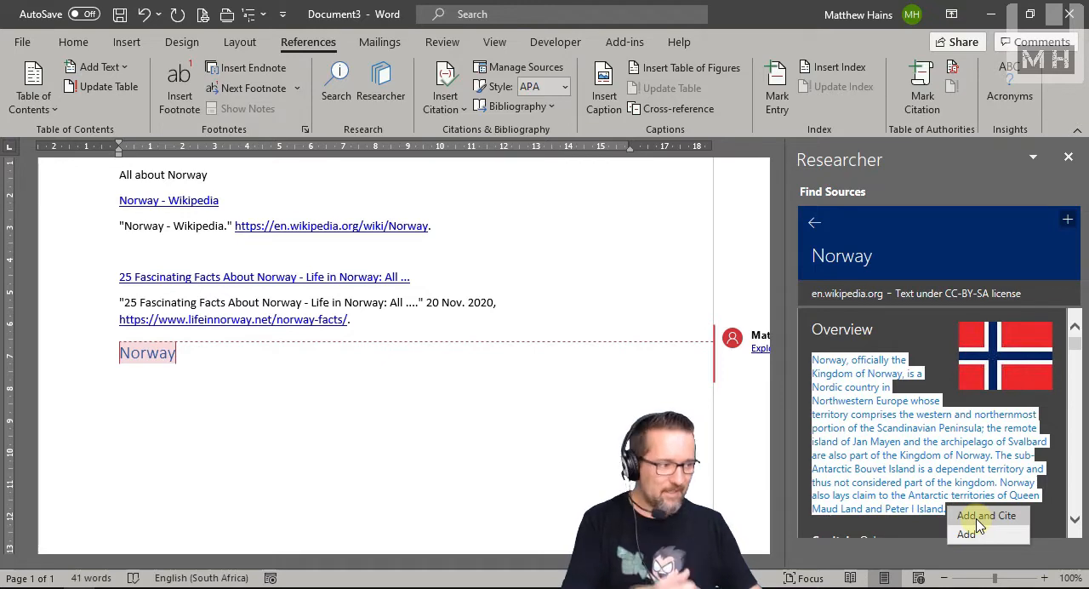
left_click(979, 516)
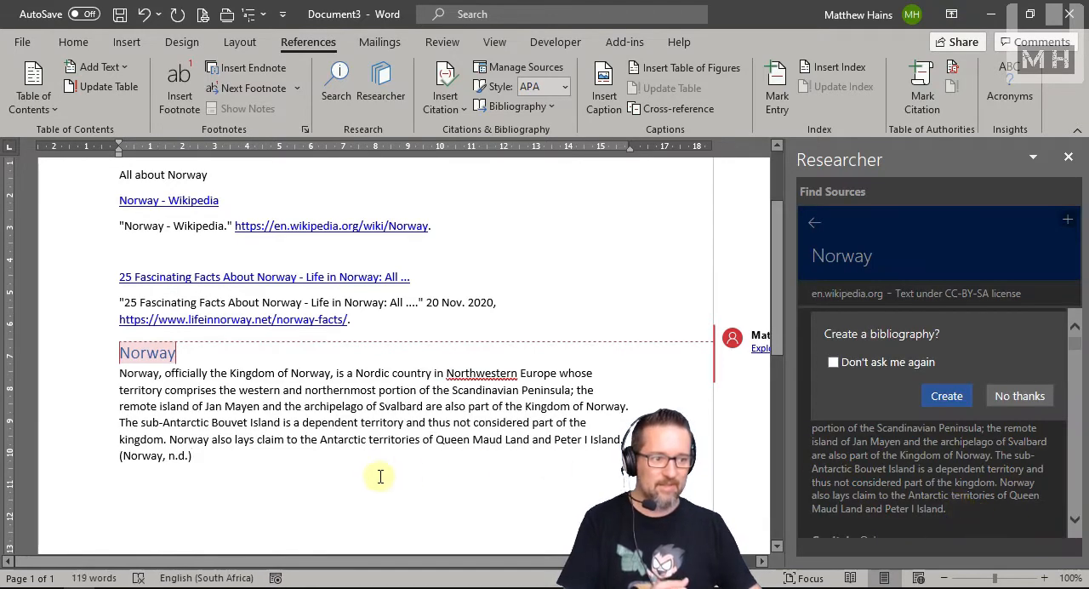
scroll(379, 476, "down", 1)
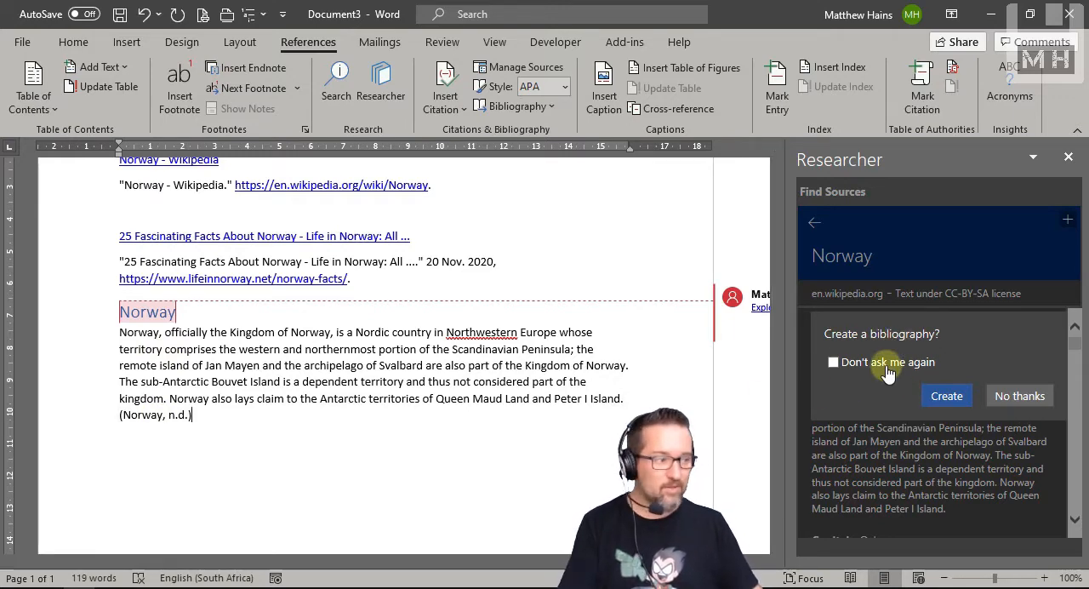
left_click(945, 396)
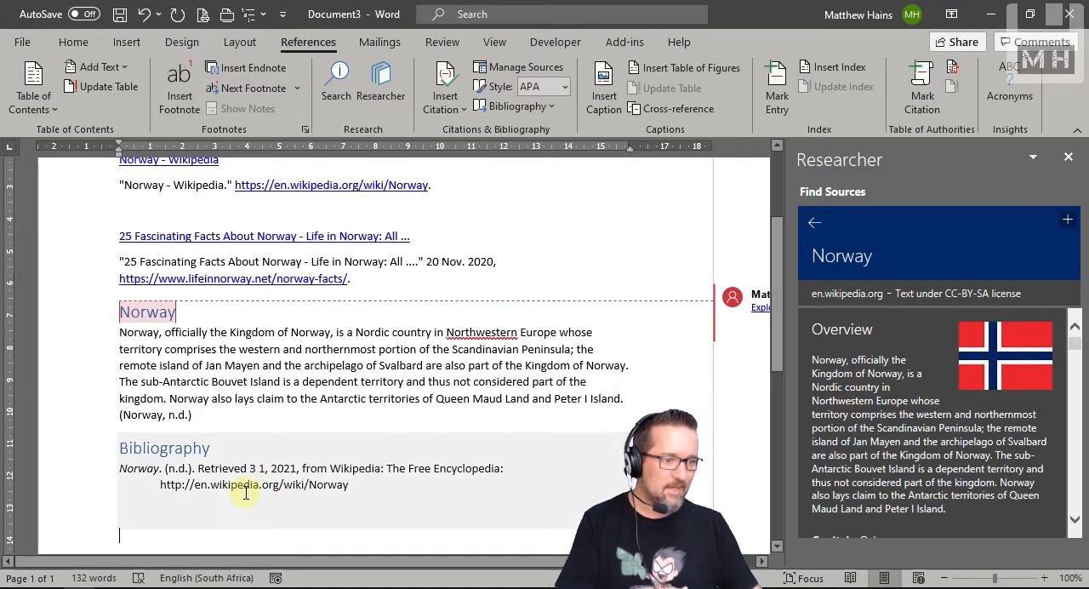
Step: Examine the in-text citation, the bibliography entry, and the country facts listed below the Norway overview in Researcher
scroll(290, 392, "up", 1)
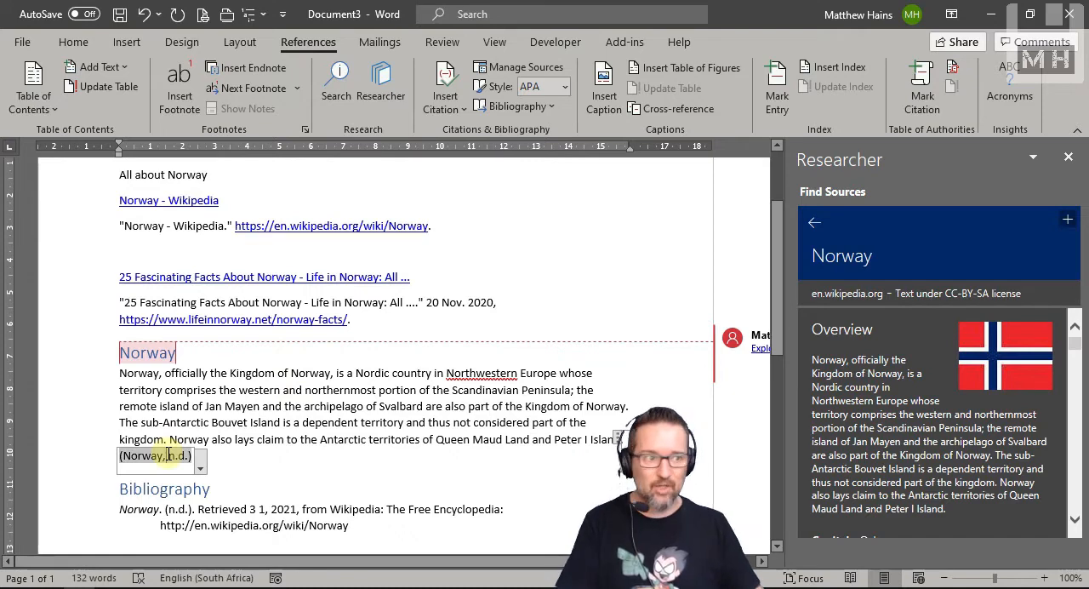
left_click(254, 508)
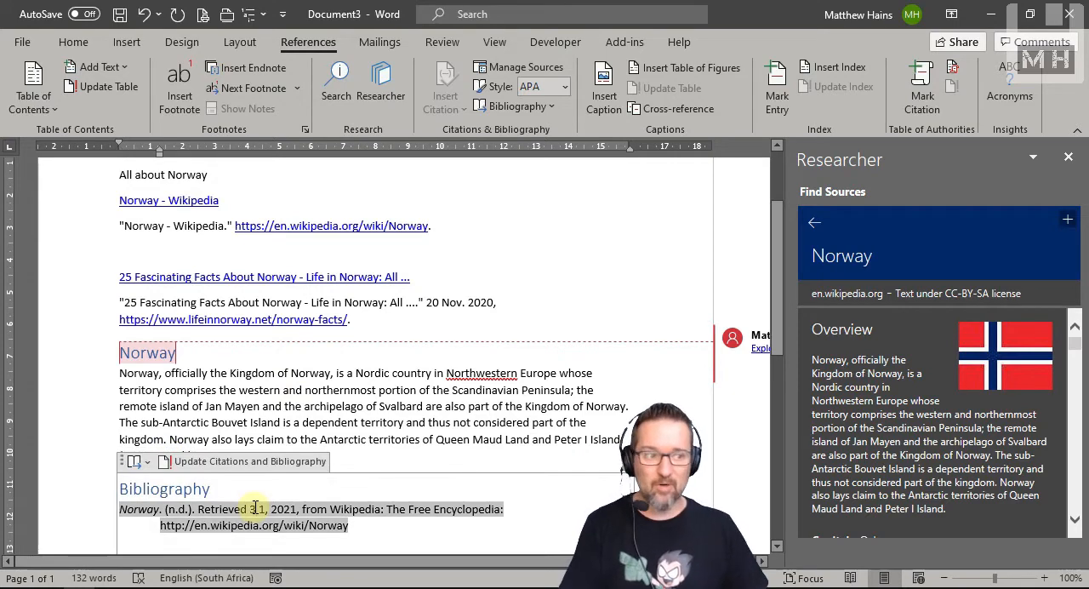
scroll(253, 509, "down", 1)
left_click(514, 383)
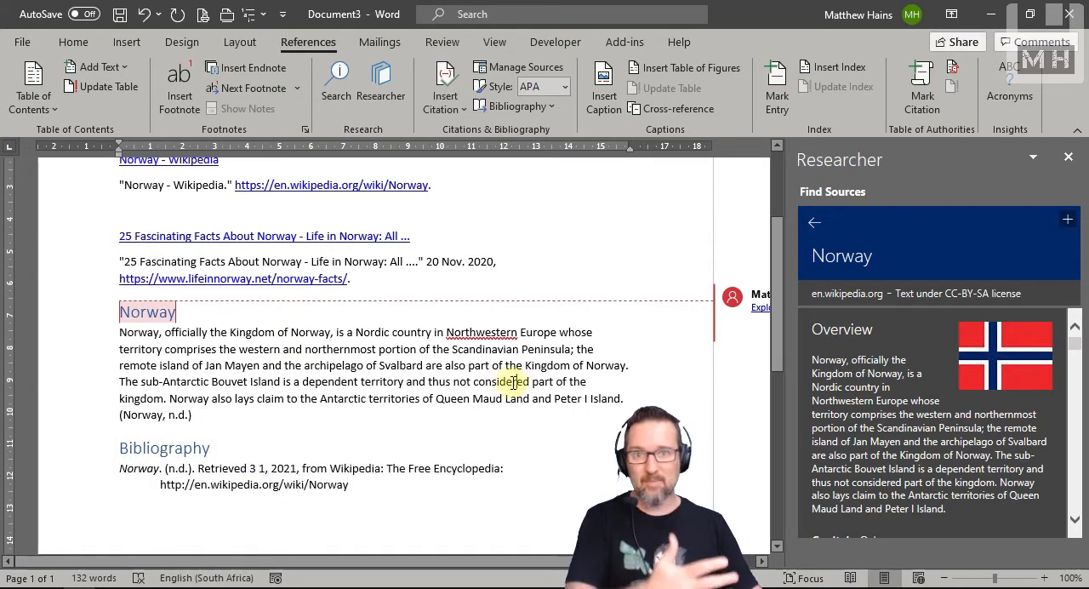
scroll(966, 452, "down", 5)
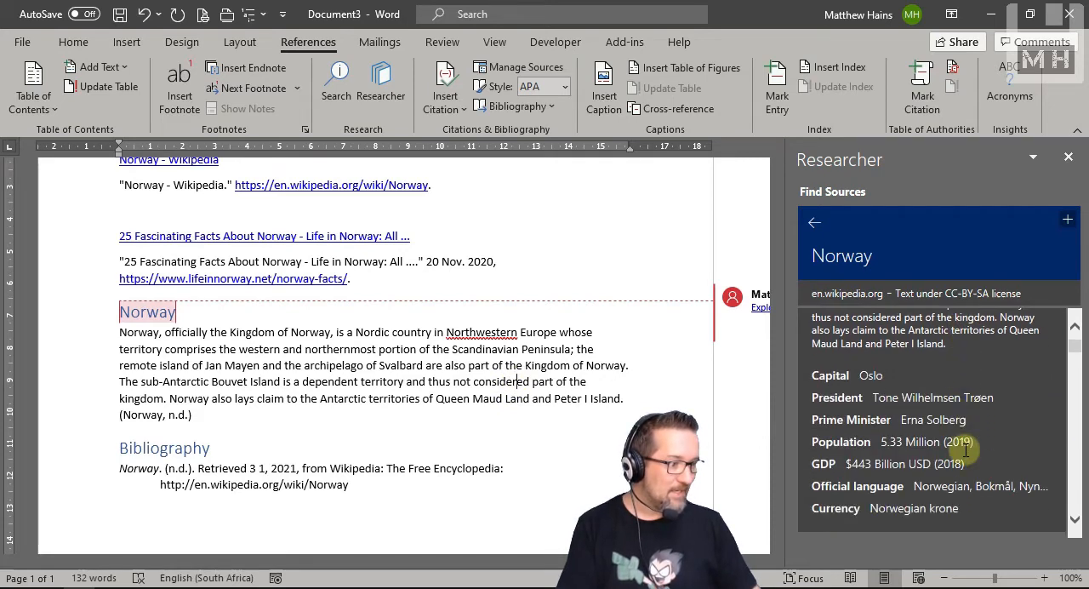
scroll(967, 452, "up", 2)
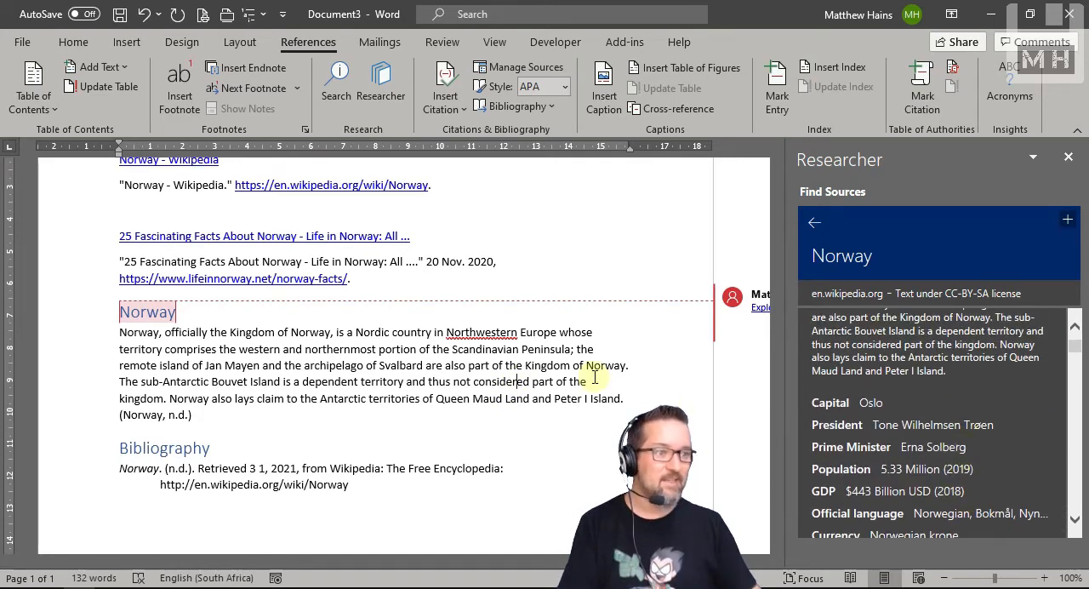
left_click(334, 102)
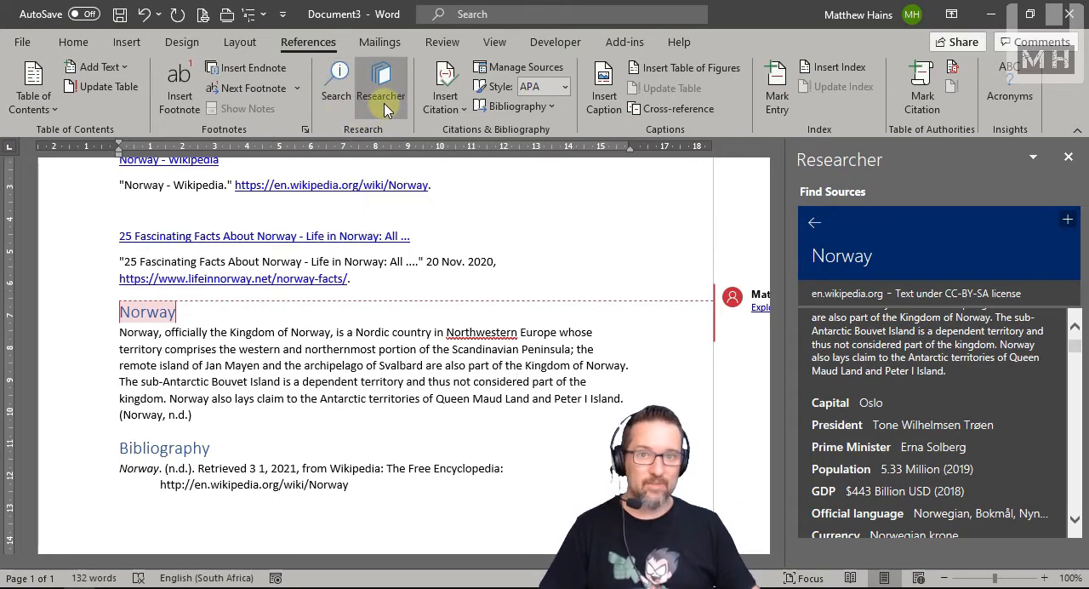
scroll(421, 396, "down", 4)
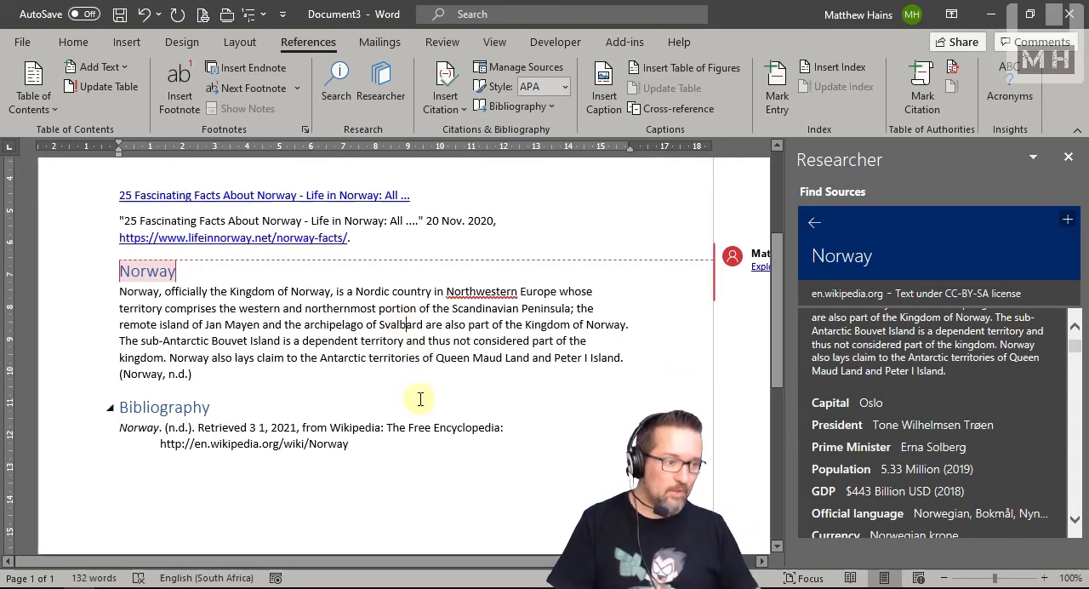
scroll(416, 372, "up", 2)
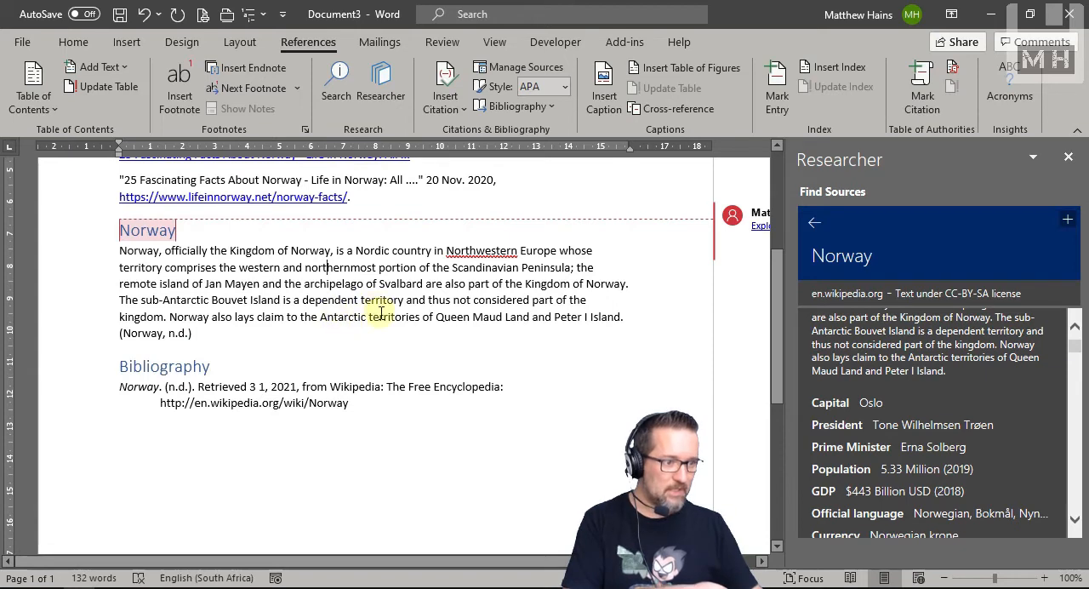
Step: Run a Search on the word "Antarctic" in the Norway paragraph and browse the results
double_click(338, 318)
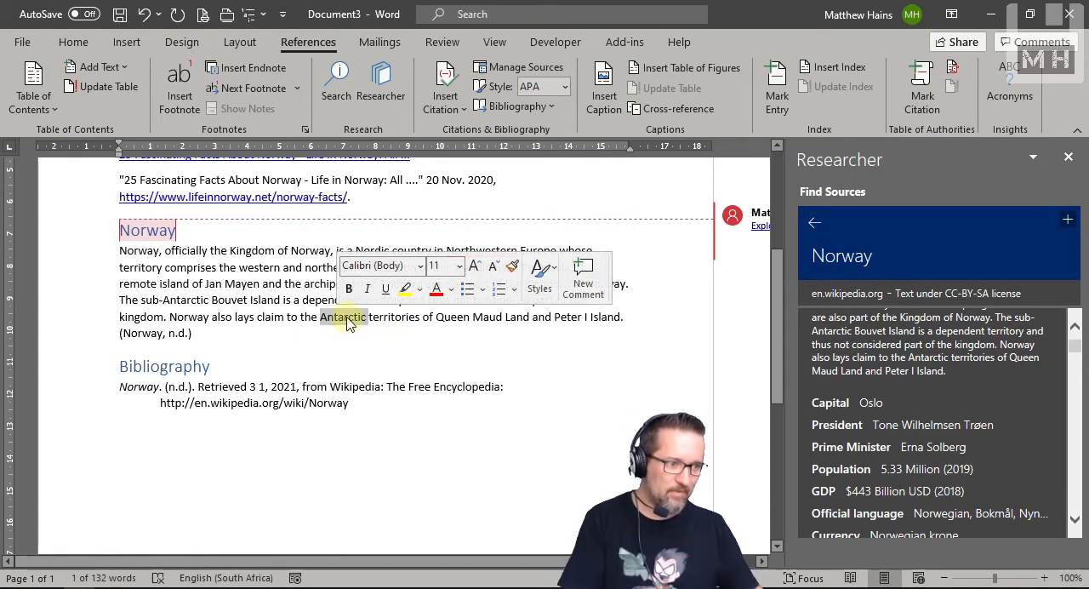
right_click(348, 324)
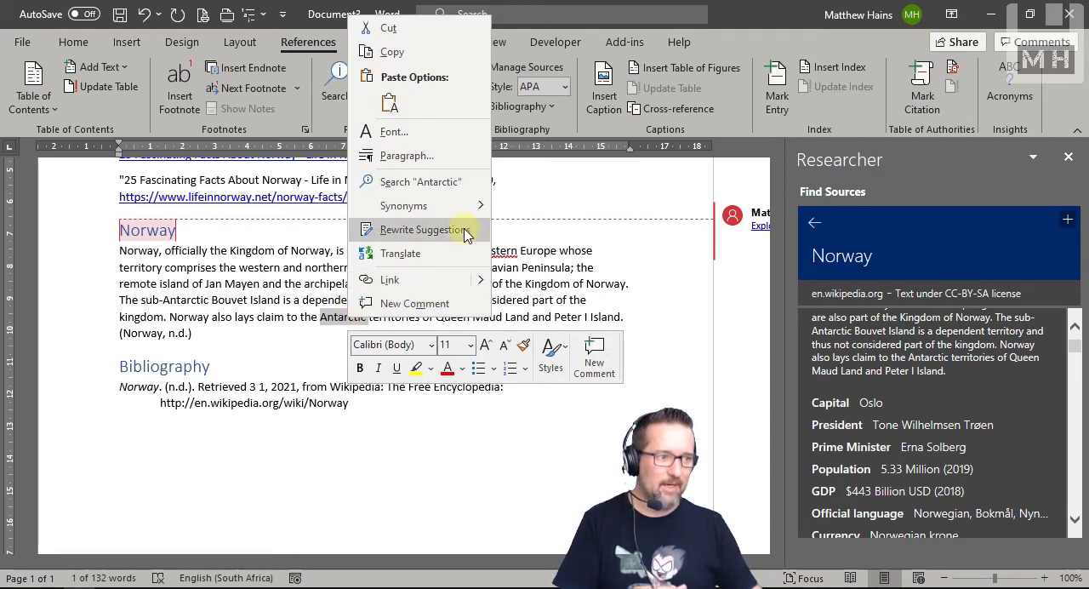
mouse_move(452, 206)
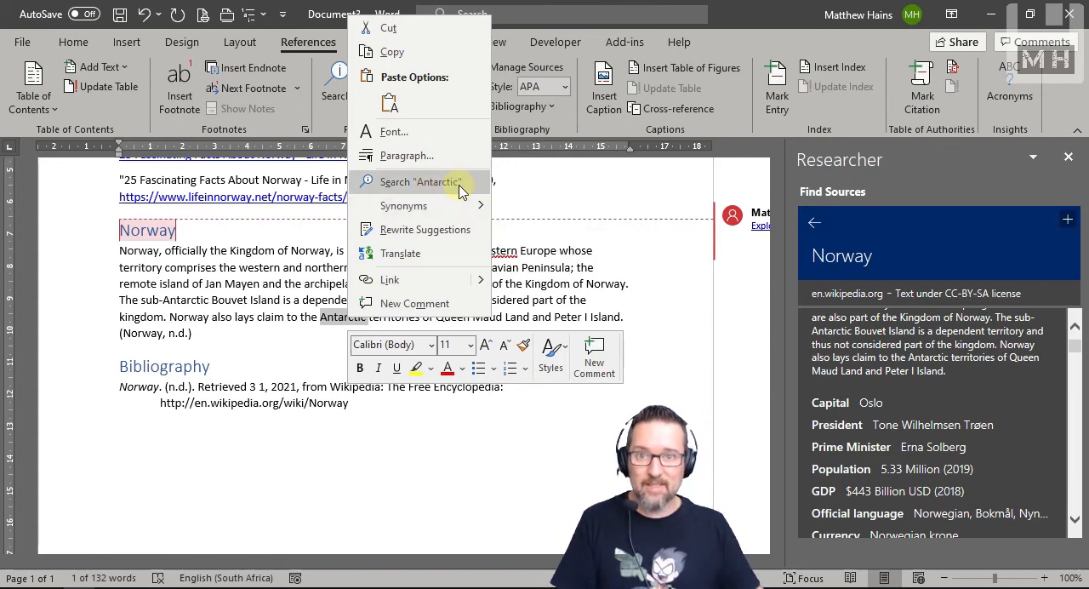
left_click(460, 188)
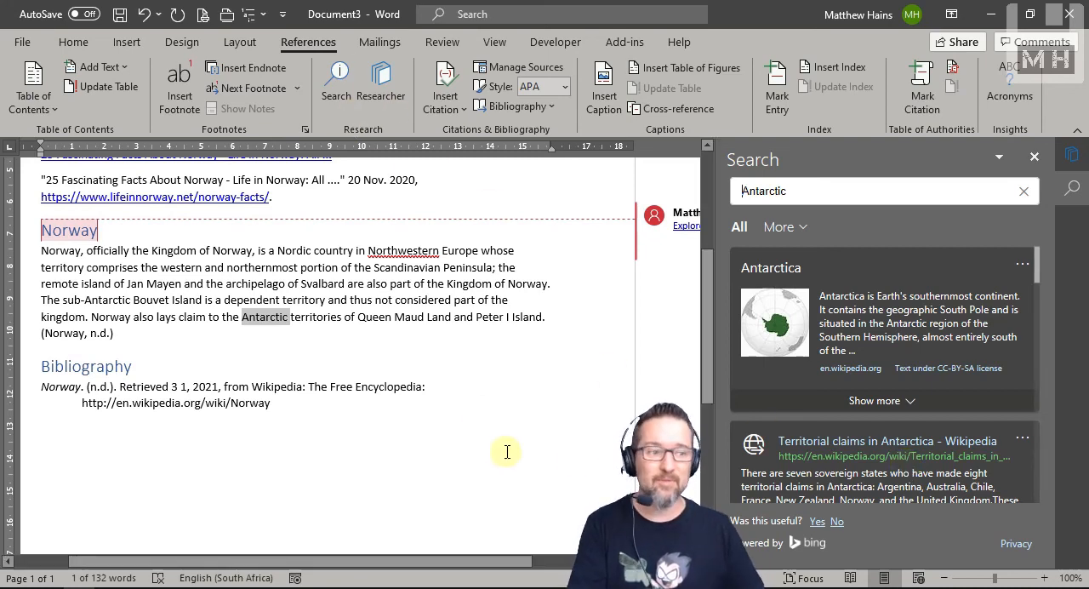
left_click(528, 343)
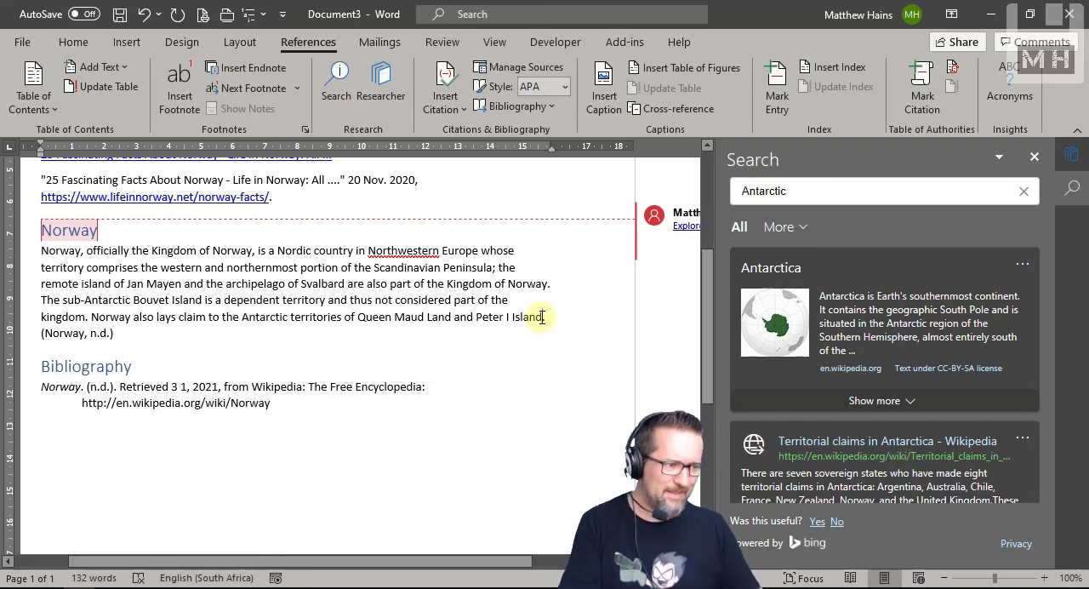
scroll(877, 409, "down", 3)
scroll(944, 426, "down", 3)
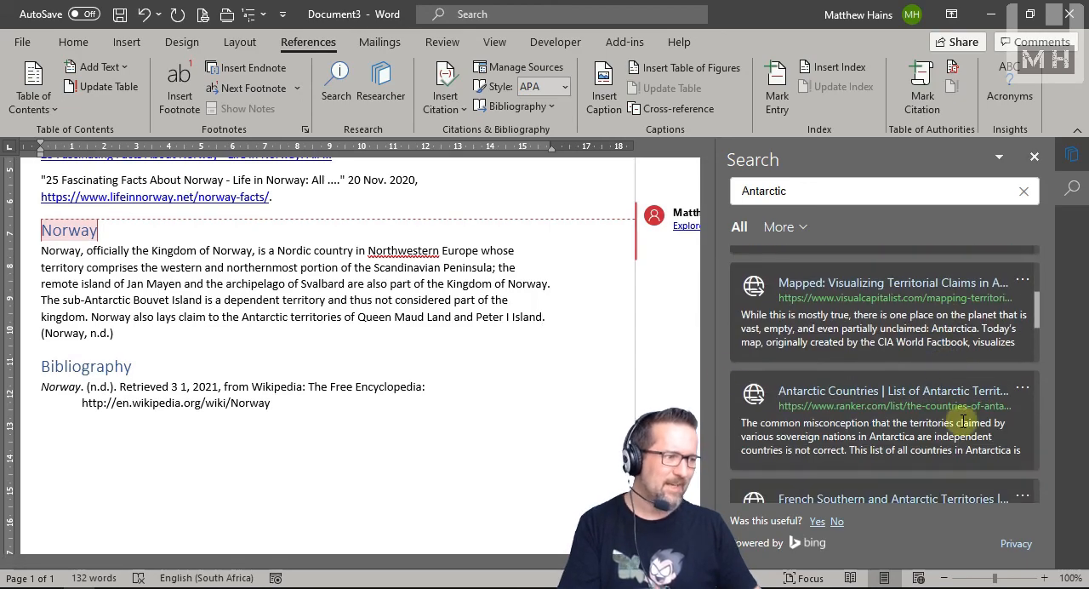